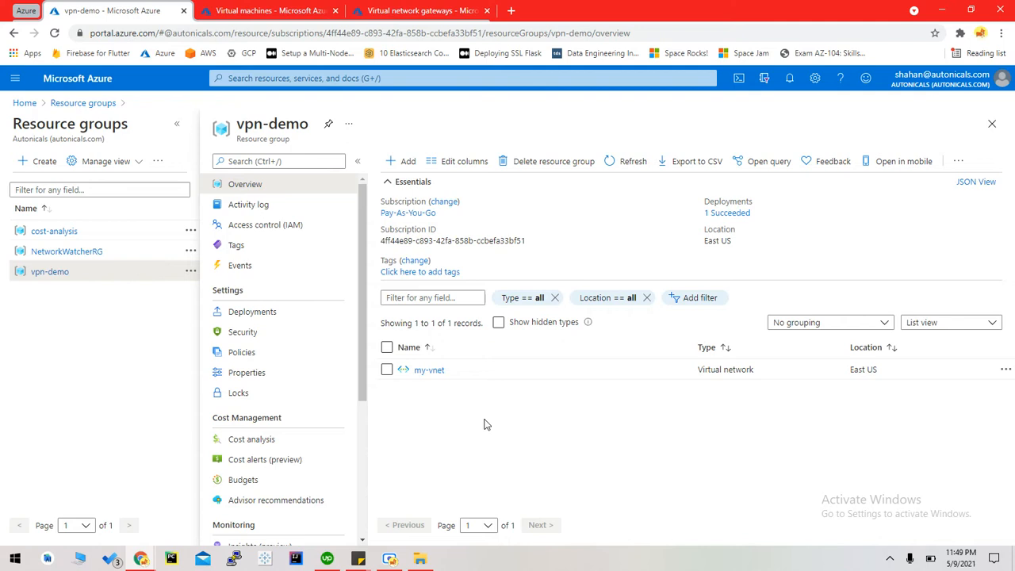
Step: Start creating a new virtual machine from the virtual machines list
click(244, 9)
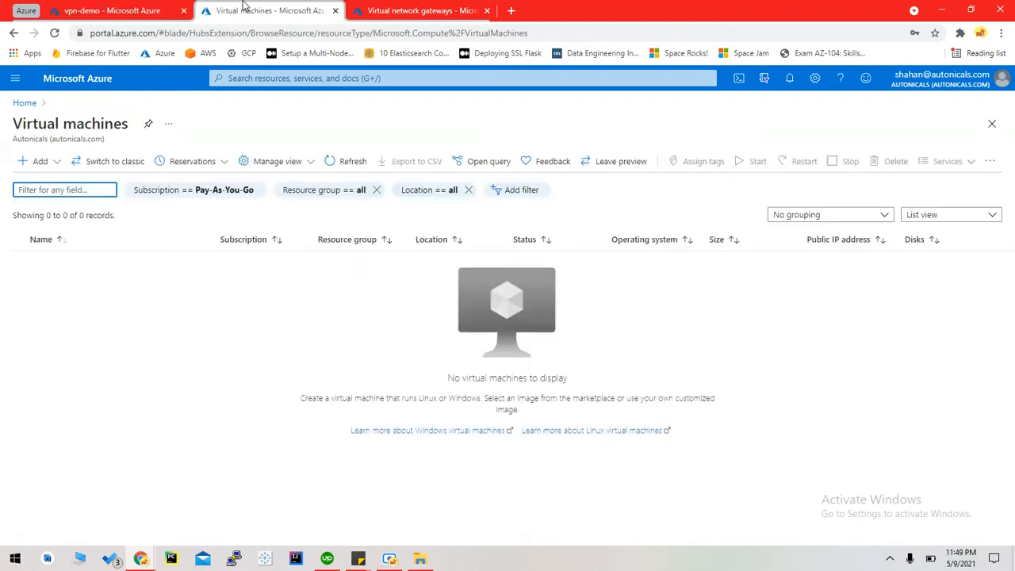
click(54, 165)
click(64, 183)
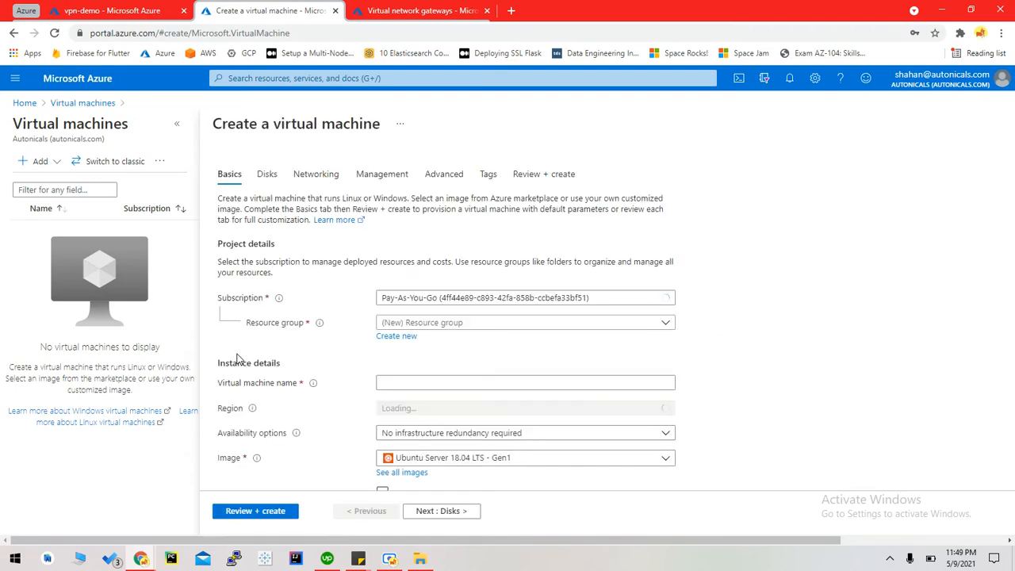
Step: Start creating a new virtual network gateway and name it vpn-gateway
click(356, 6)
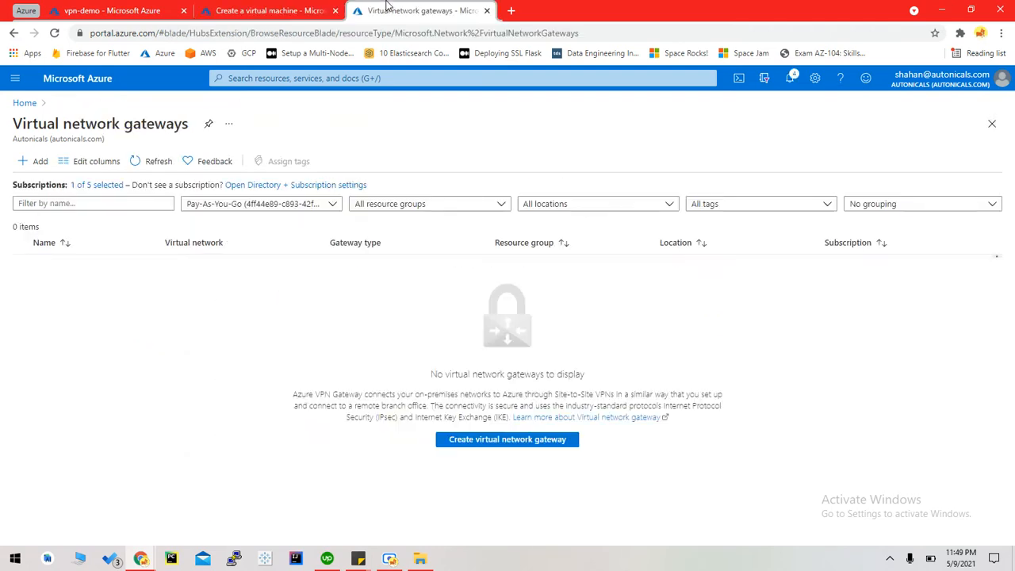
click(43, 165)
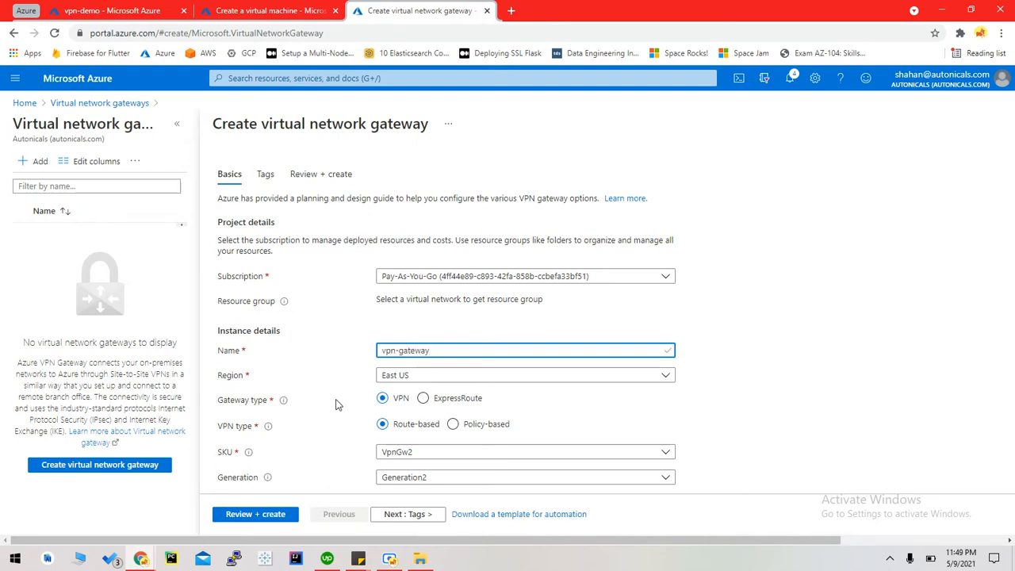
Step: Set the gateway's SKU to Basic and associate it with the virtual network my-vnet
scroll(336, 404, down, 2)
click(433, 308)
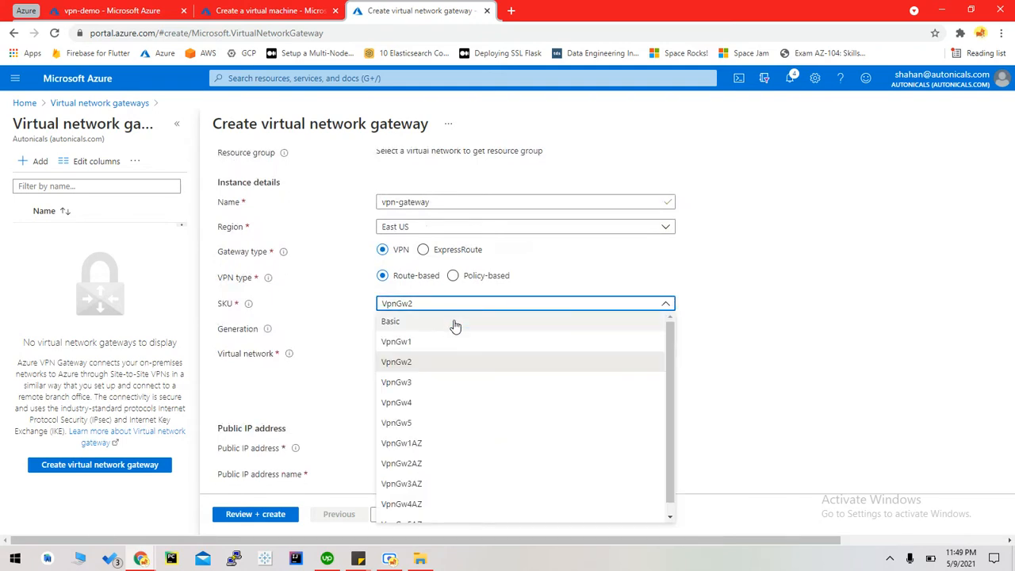
click(453, 321)
click(515, 309)
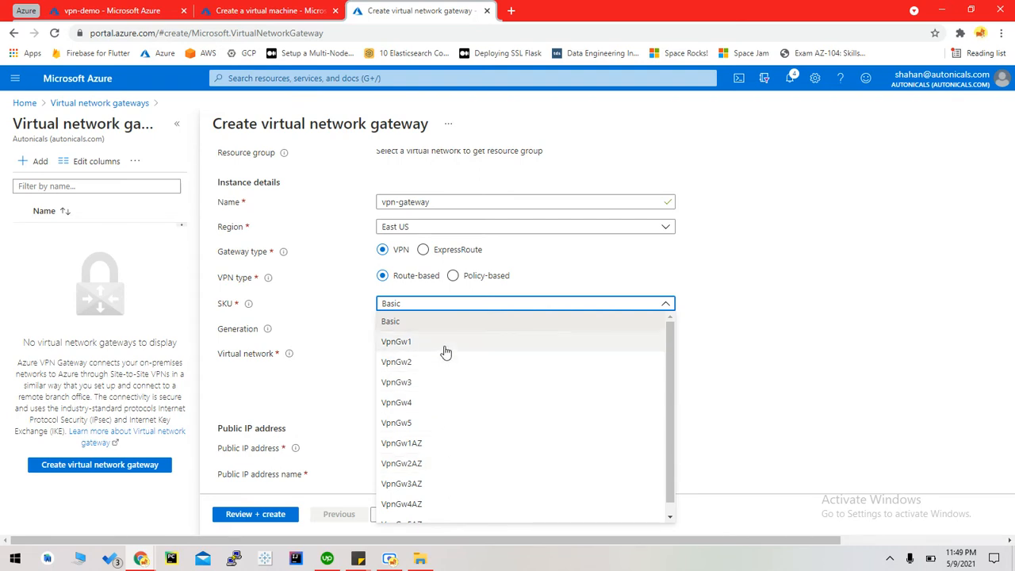
scroll(464, 467, down, 1)
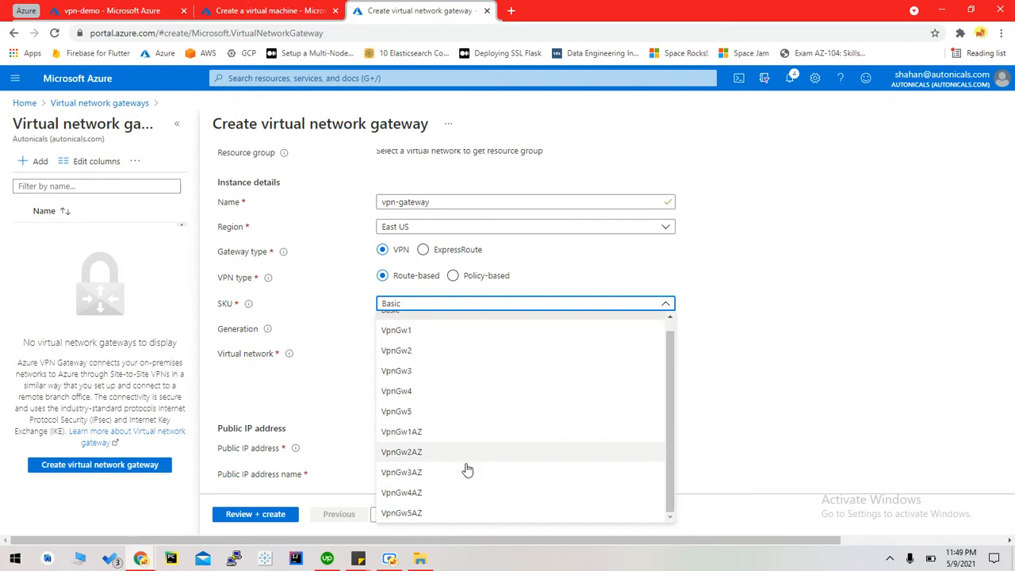
scroll(455, 378, up, 1)
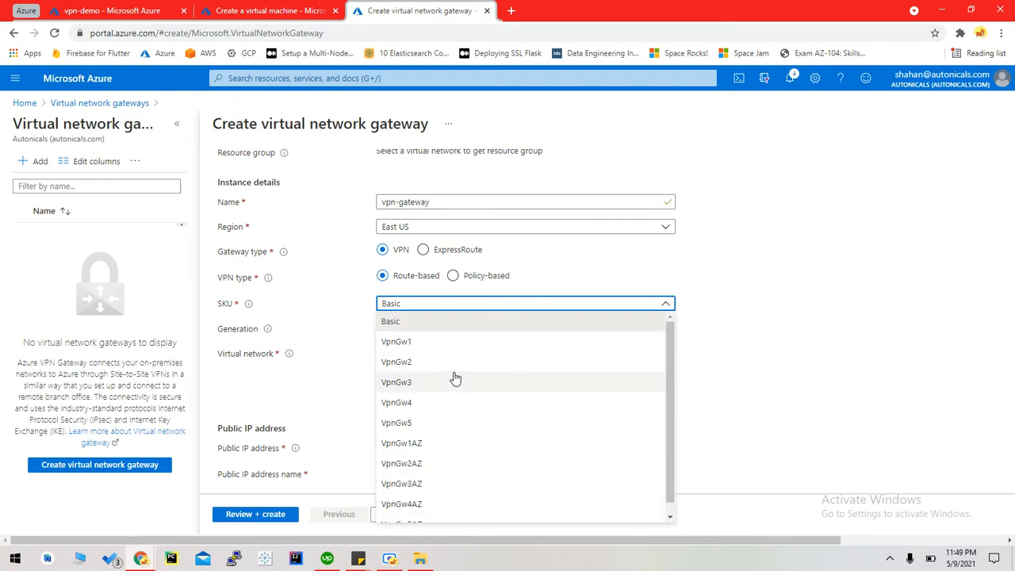
click(668, 302)
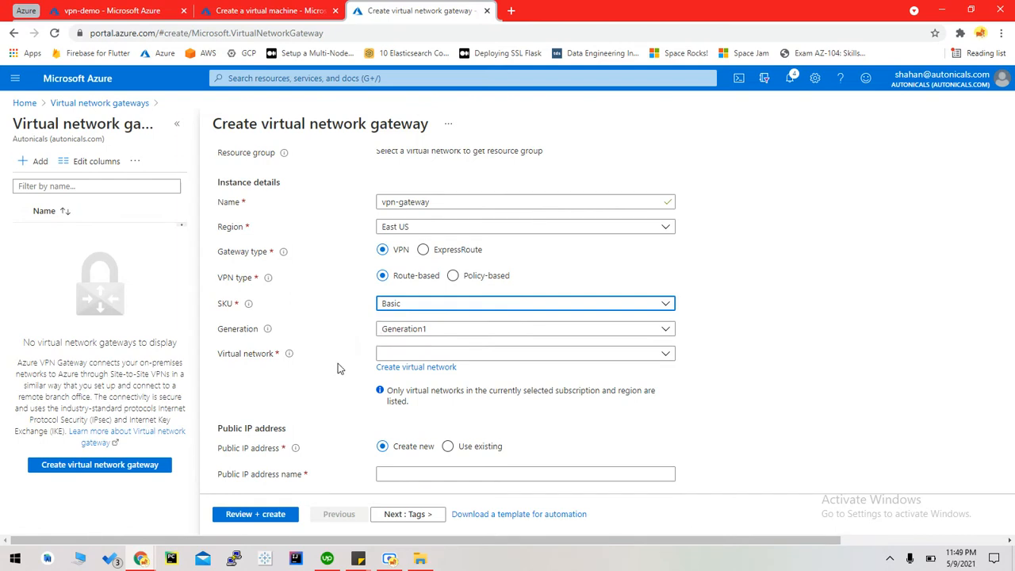
click(663, 354)
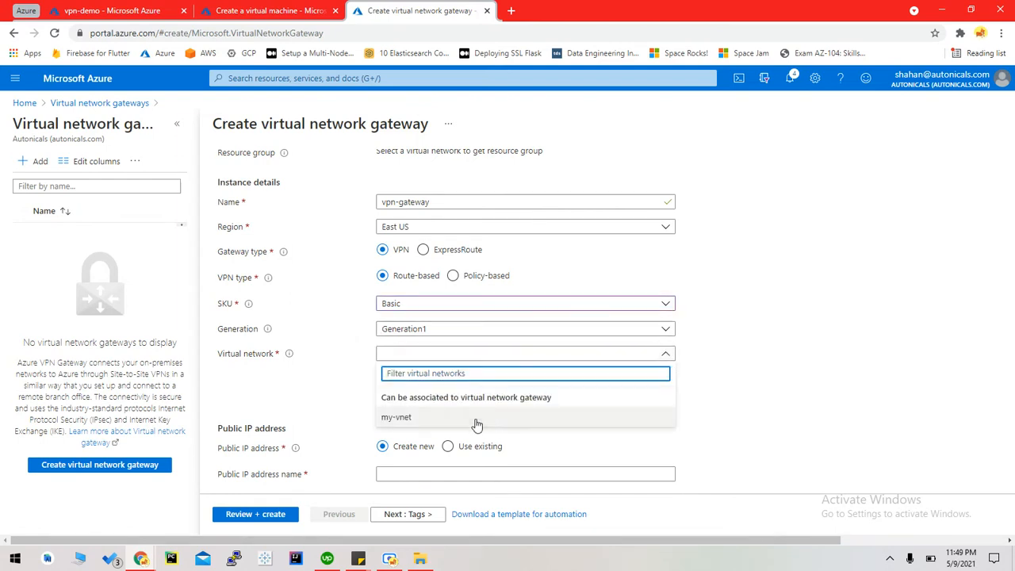
click(476, 418)
Step: Name the gateway's new public IP address vpn-gateway-ip, reusing the gateway name with the suffix -ip
scroll(324, 436, down, 1)
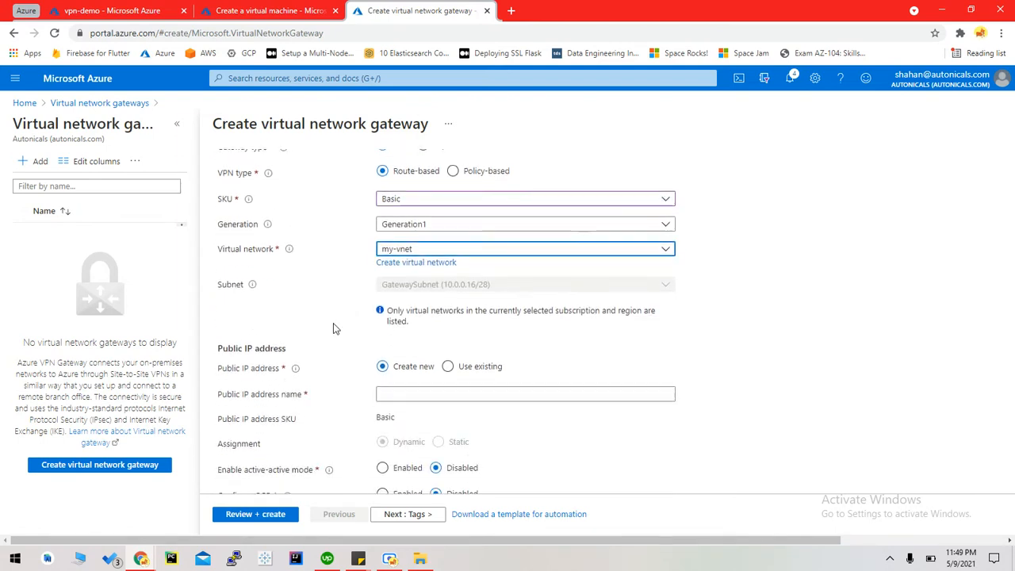
scroll(333, 328, down, 1)
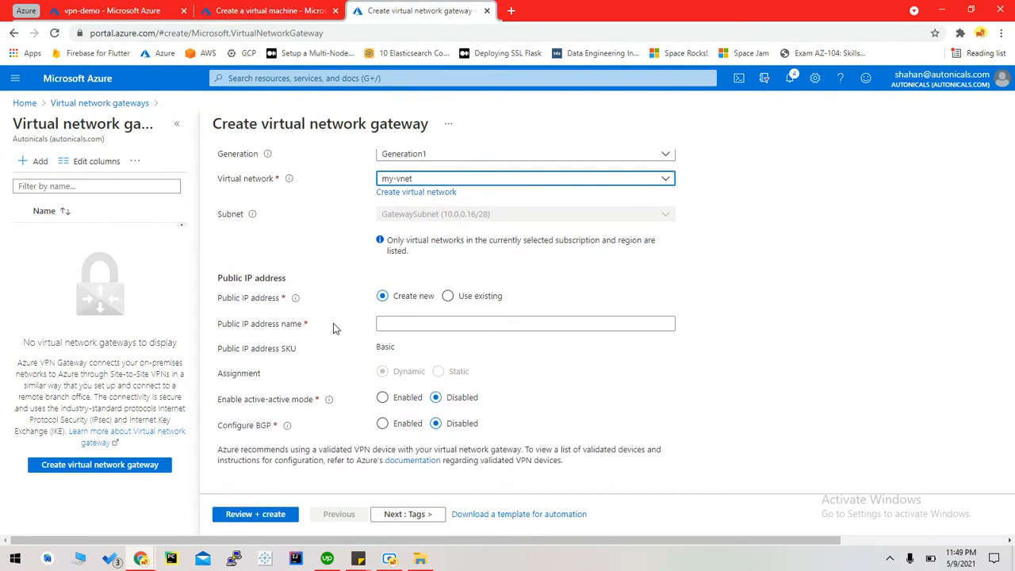
click(422, 324)
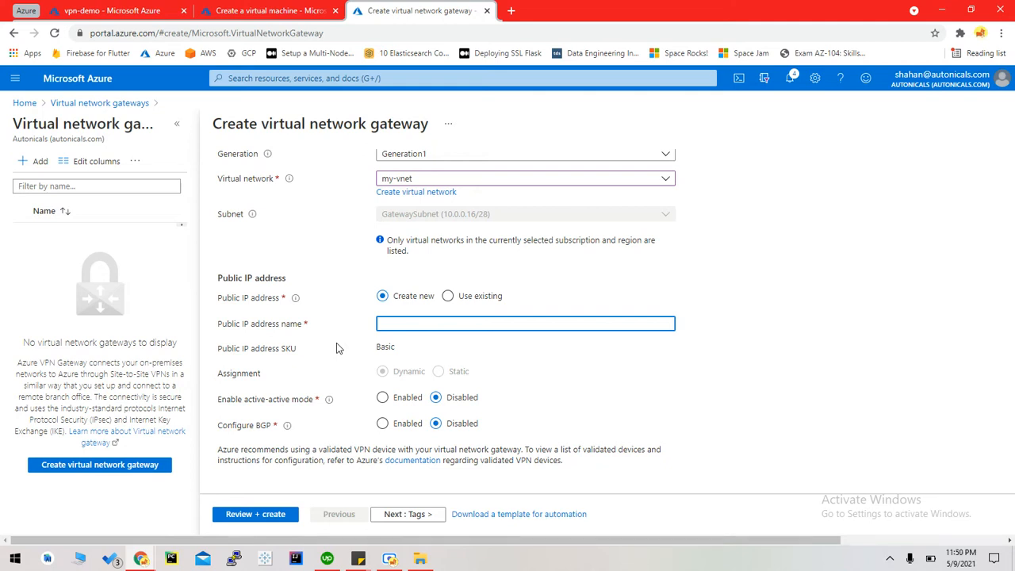
scroll(328, 312, up, 3)
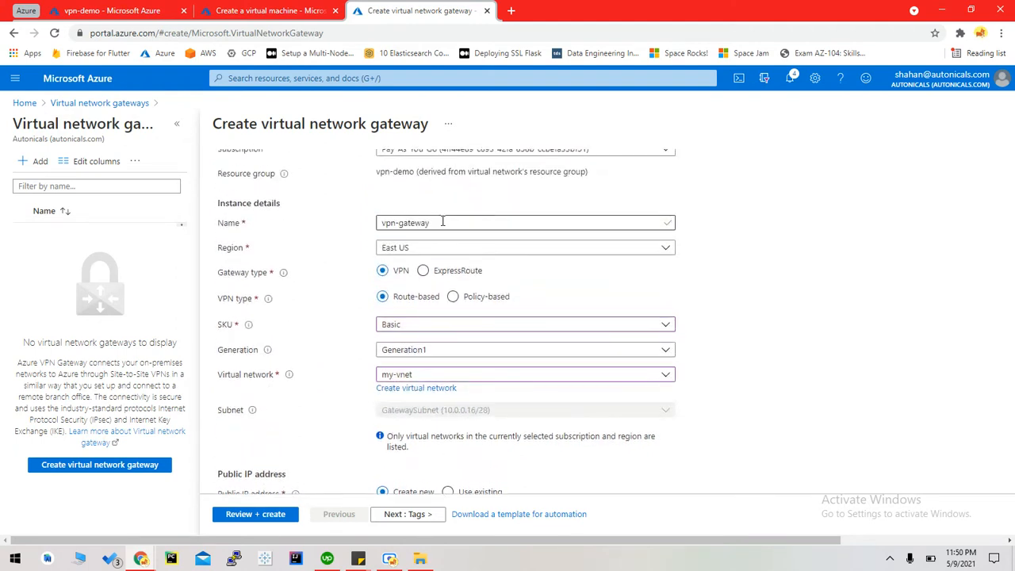
triple_click(442, 222)
key(ctrl+c)
scroll(358, 304, down, 2)
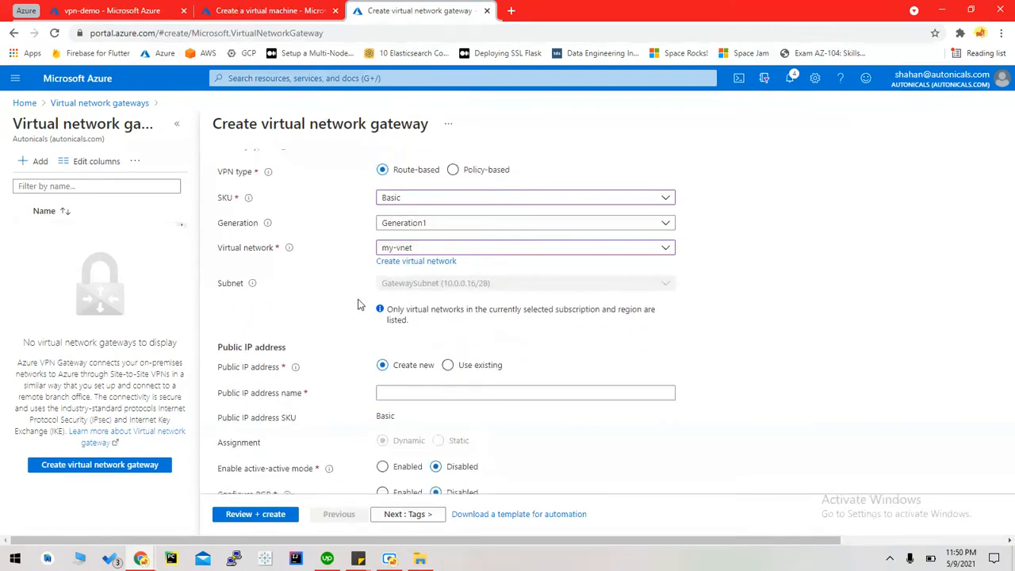
click(402, 389)
key(ctrl+v)
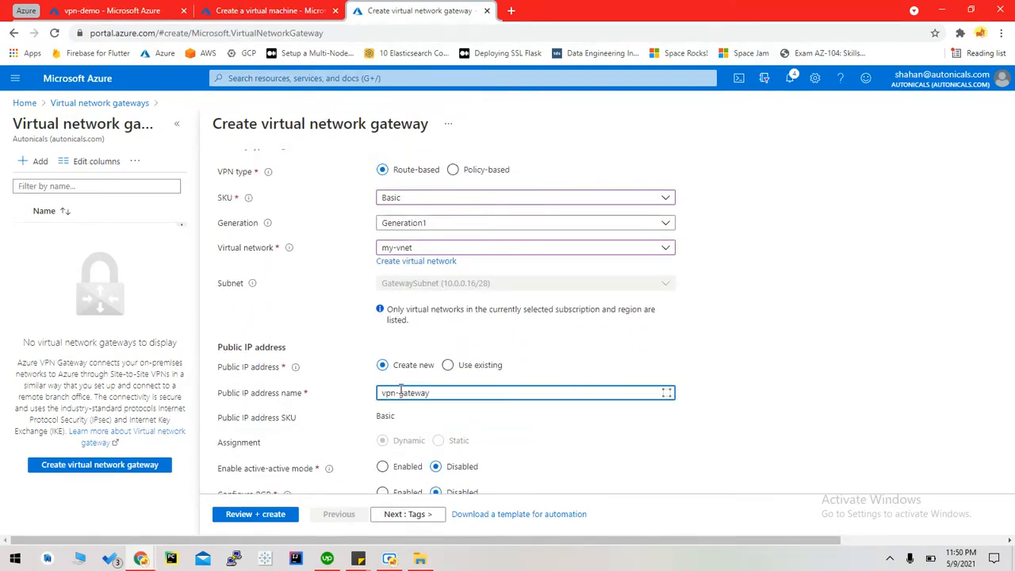
text(-ip)
click(323, 419)
Step: Check the gateway's remaining basic settings and run the final validation of its configuration
scroll(323, 419, down, 1)
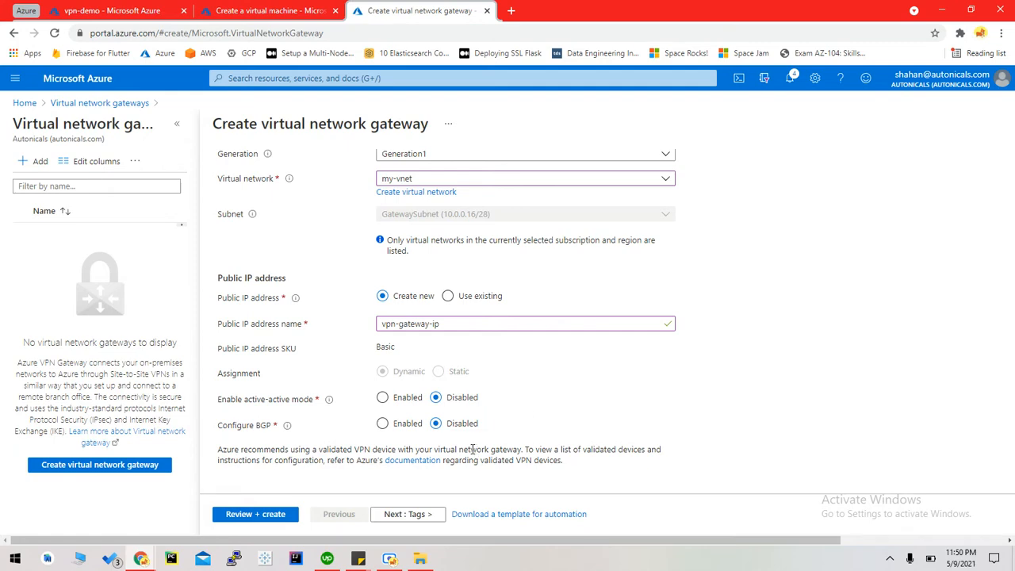
scroll(315, 418, up, 4)
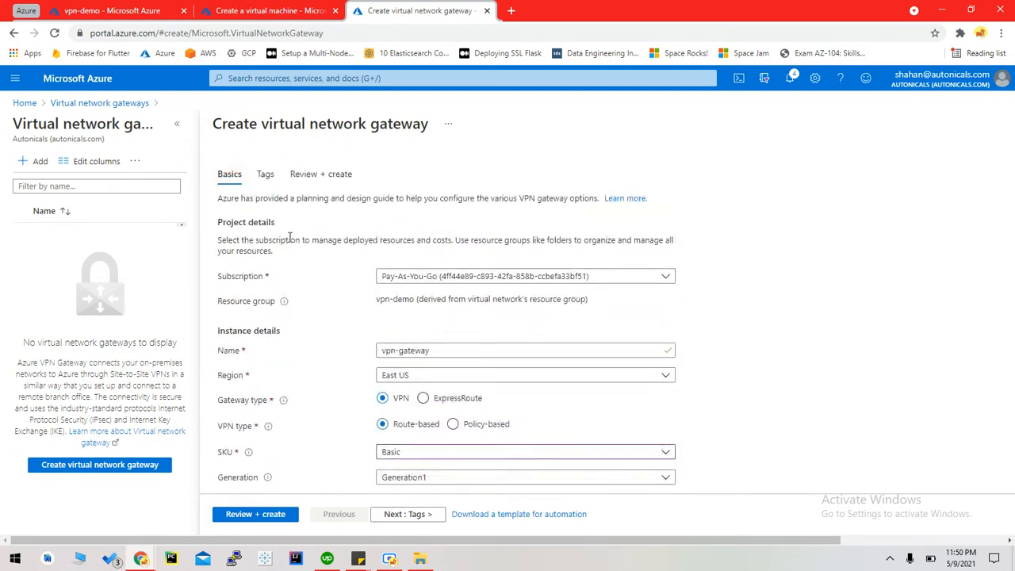
click(320, 179)
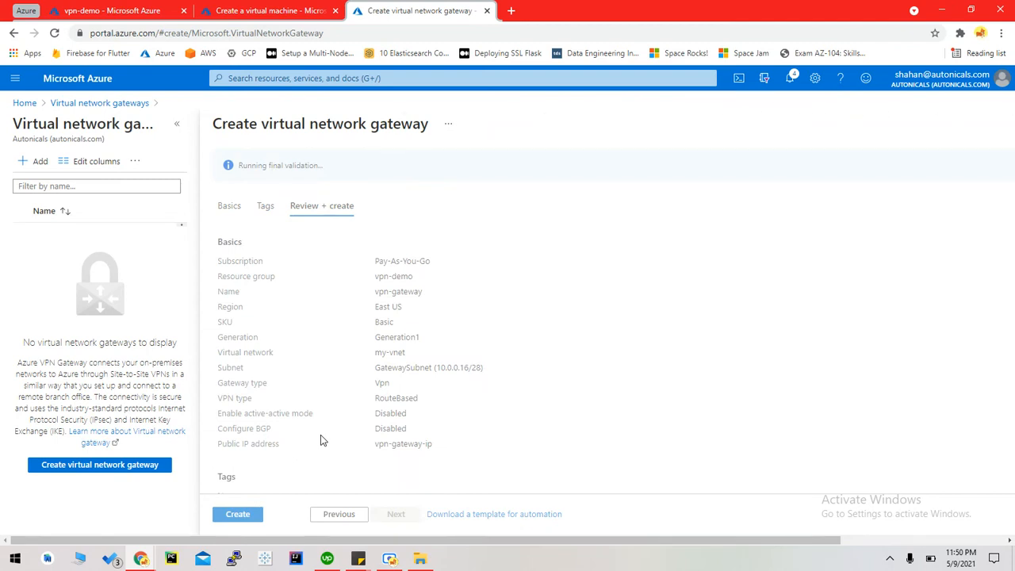
Step: Assign the new virtual machine to the vpn-demo resource group
click(270, 10)
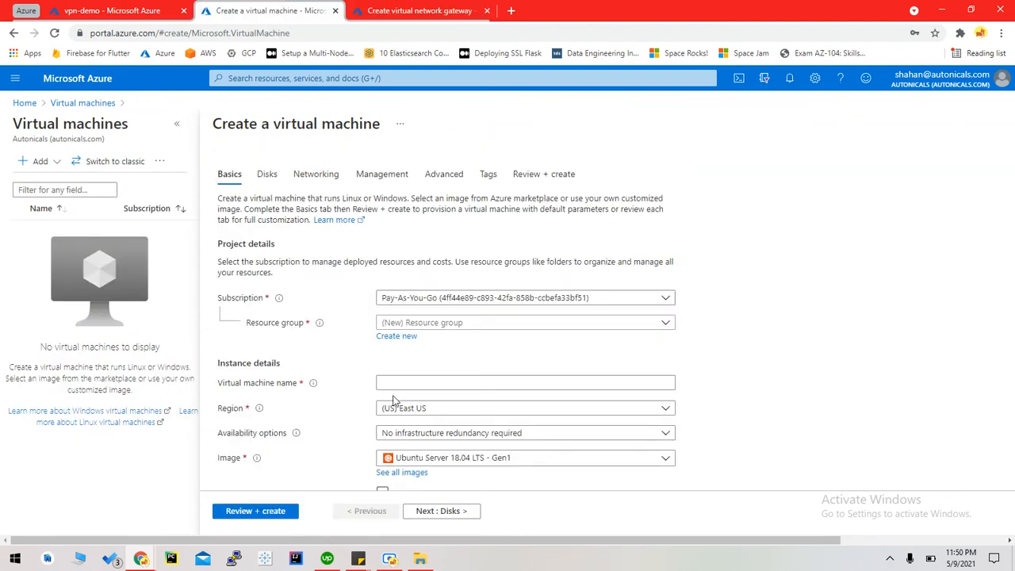
click(464, 322)
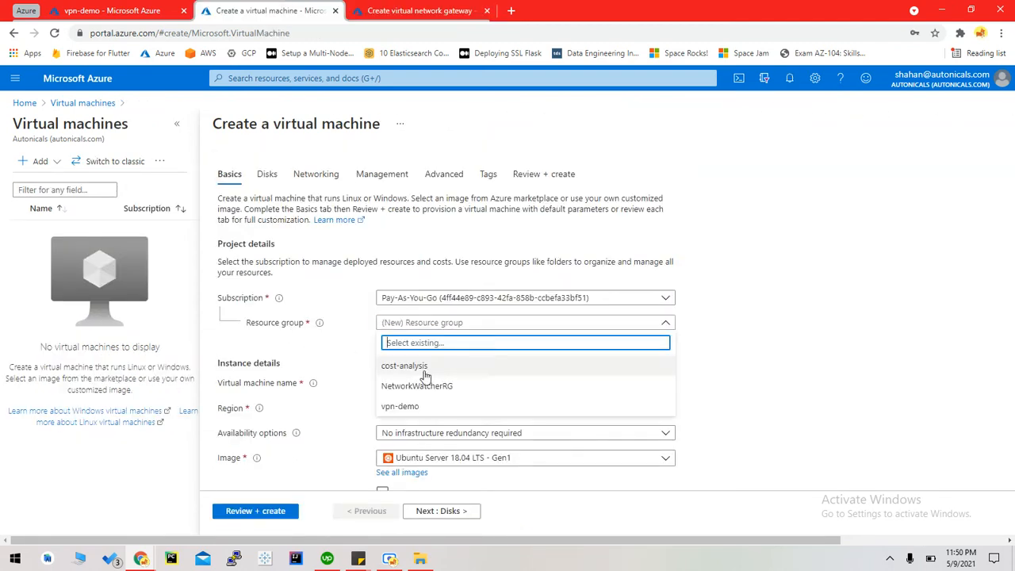
click(437, 406)
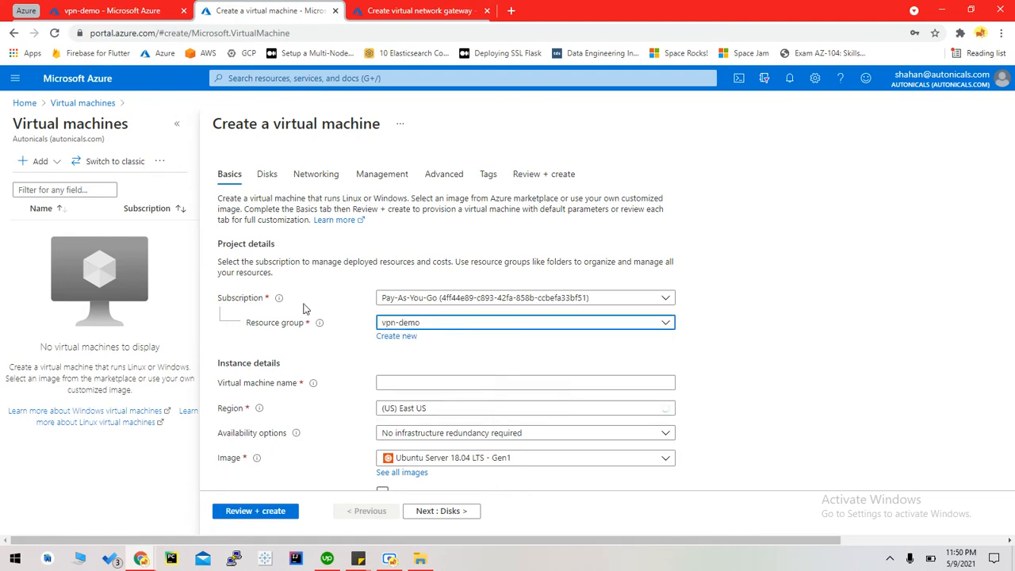
Step: Review the virtual network gateway's configuration summary and create the gateway
click(386, 7)
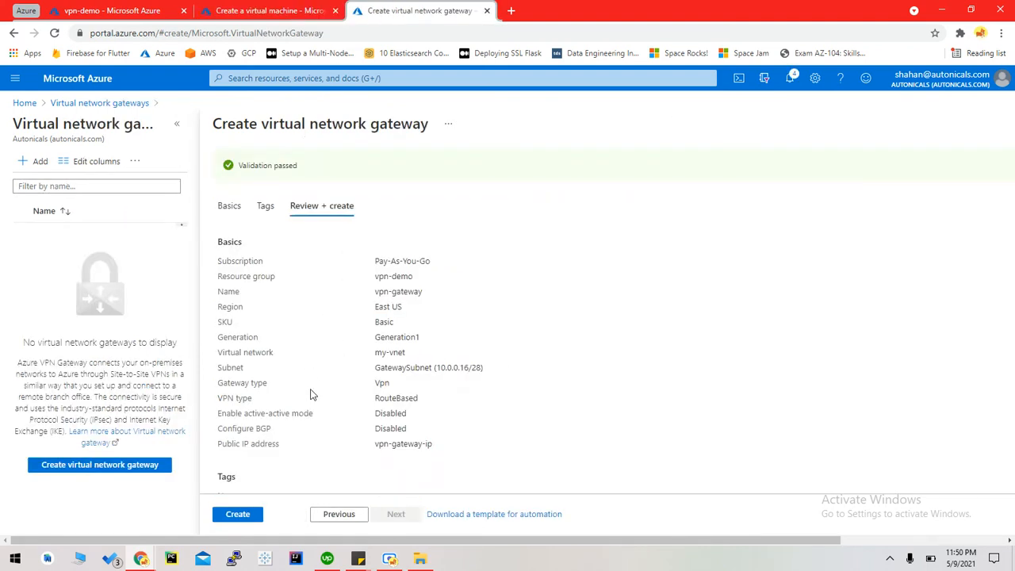
scroll(325, 340, down, 1)
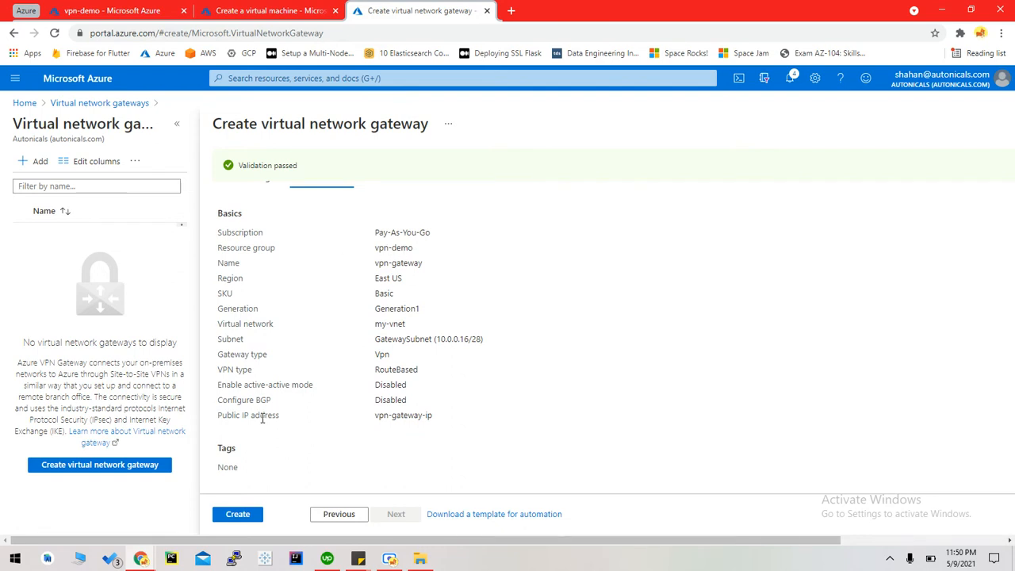
click(237, 516)
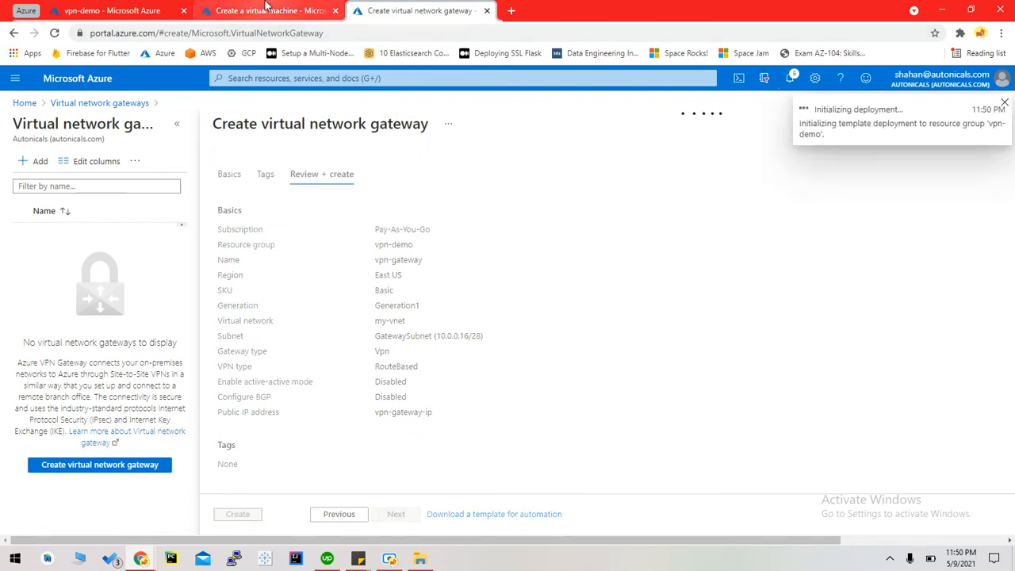
Step: Return to the virtual machine form and name the machine vm1
click(268, 11)
scroll(358, 388, down, 1)
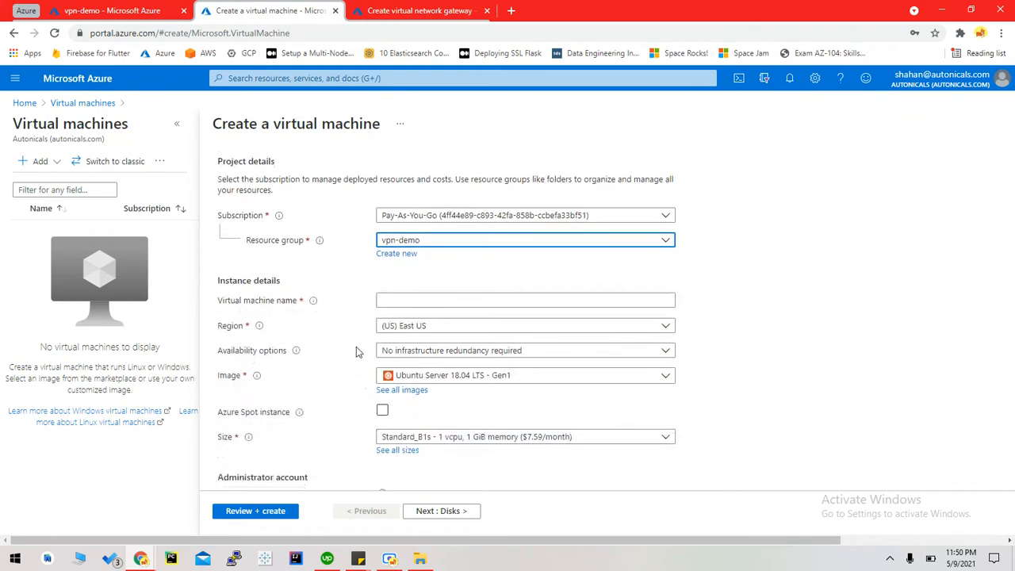
click(402, 299)
text(vm)
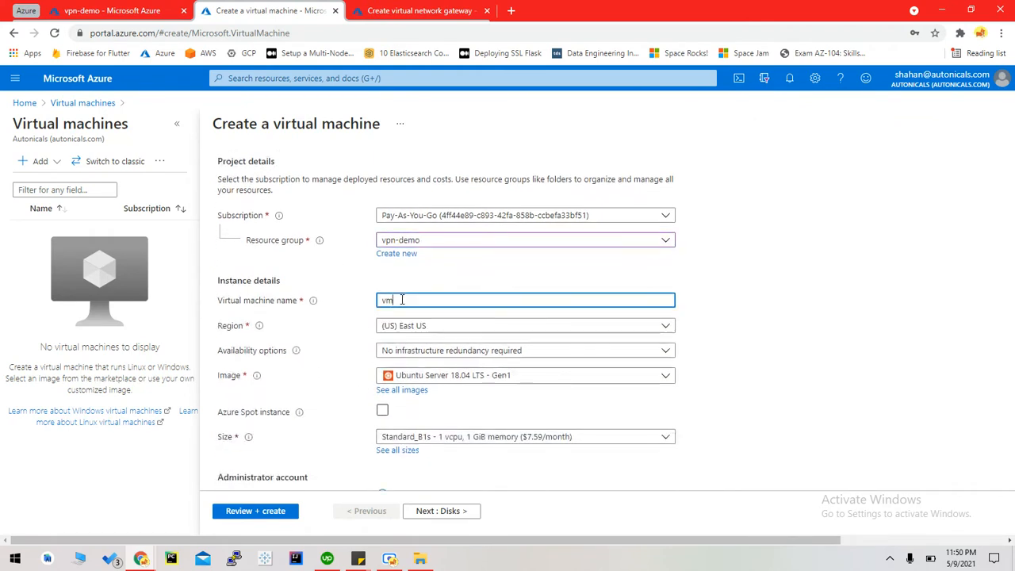
text(-)
key(BackSpace)
text(1)
Step: Set the virtual machine's administrator username to autonicals
scroll(339, 376, down, 1)
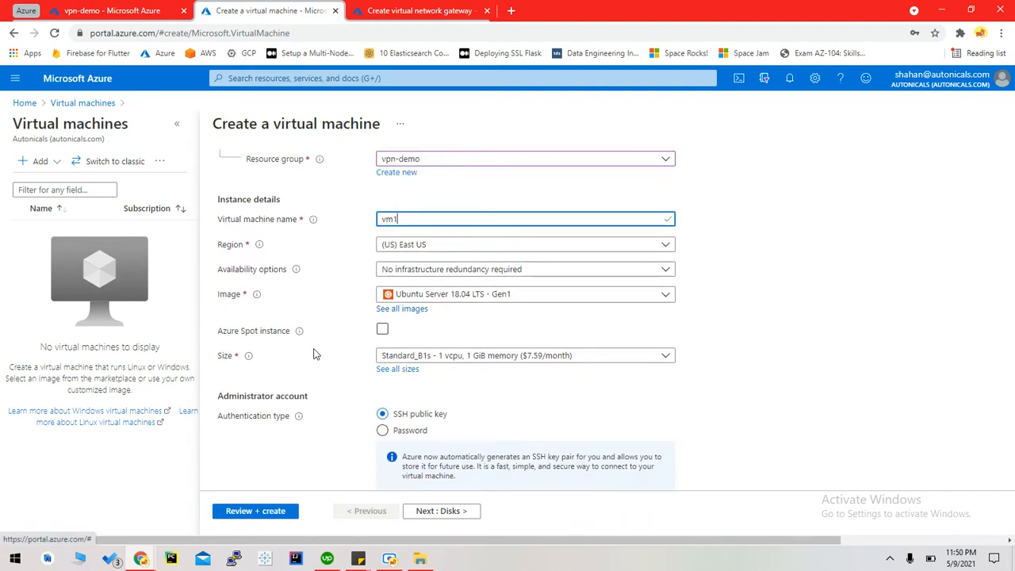
scroll(316, 352, down, 1)
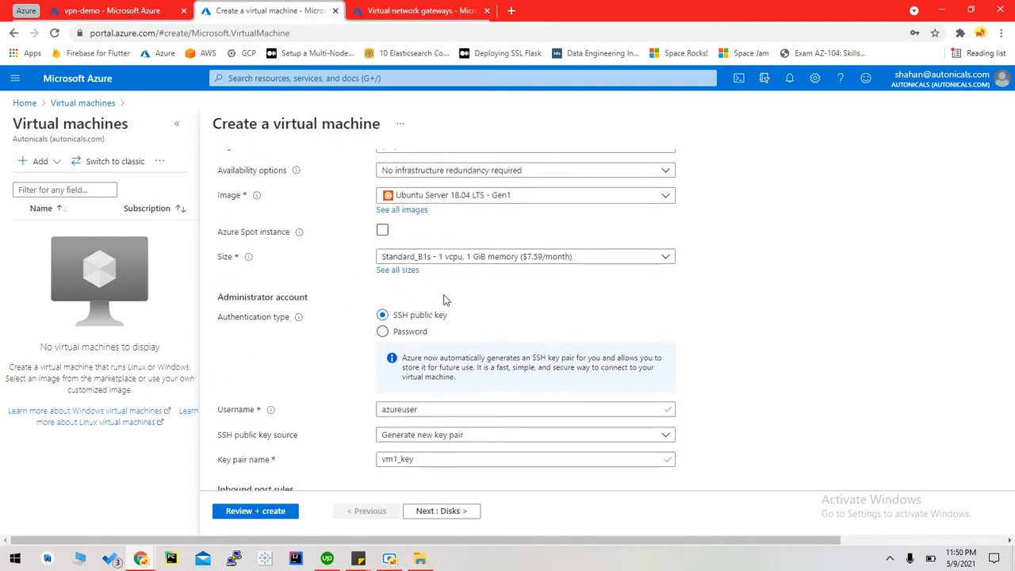
scroll(344, 402, down, 1)
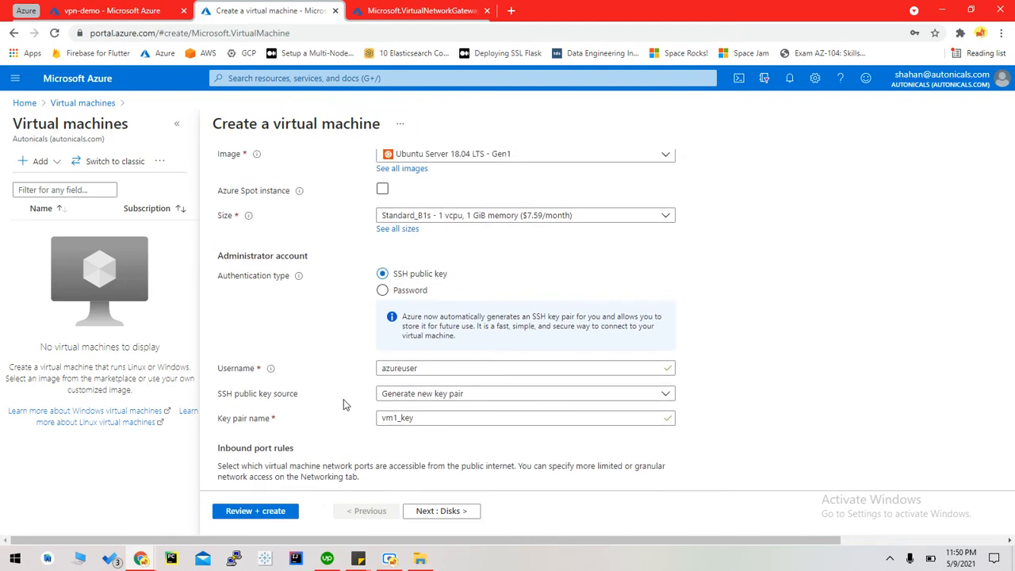
scroll(343, 404, up, 1)
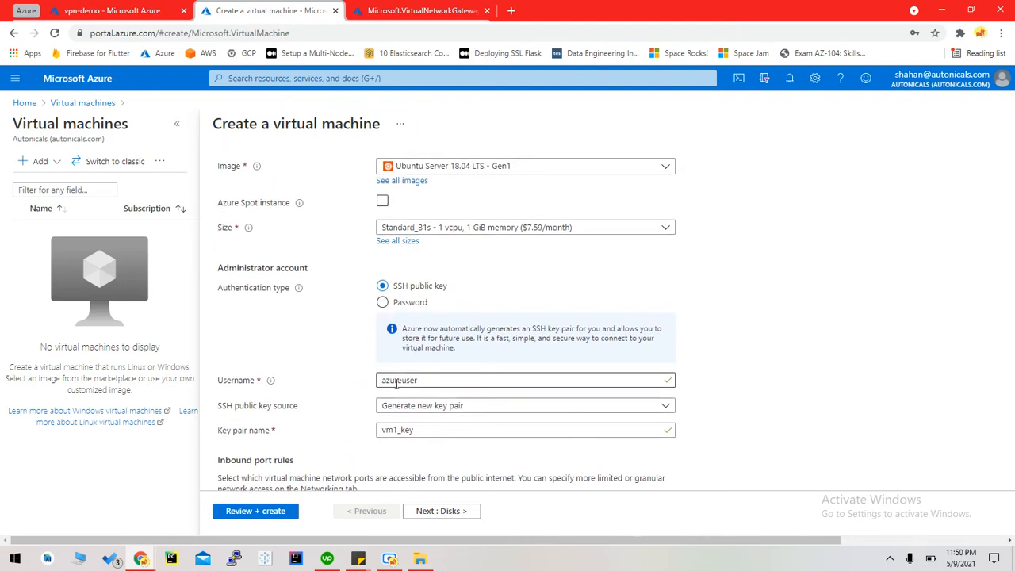
click(432, 381)
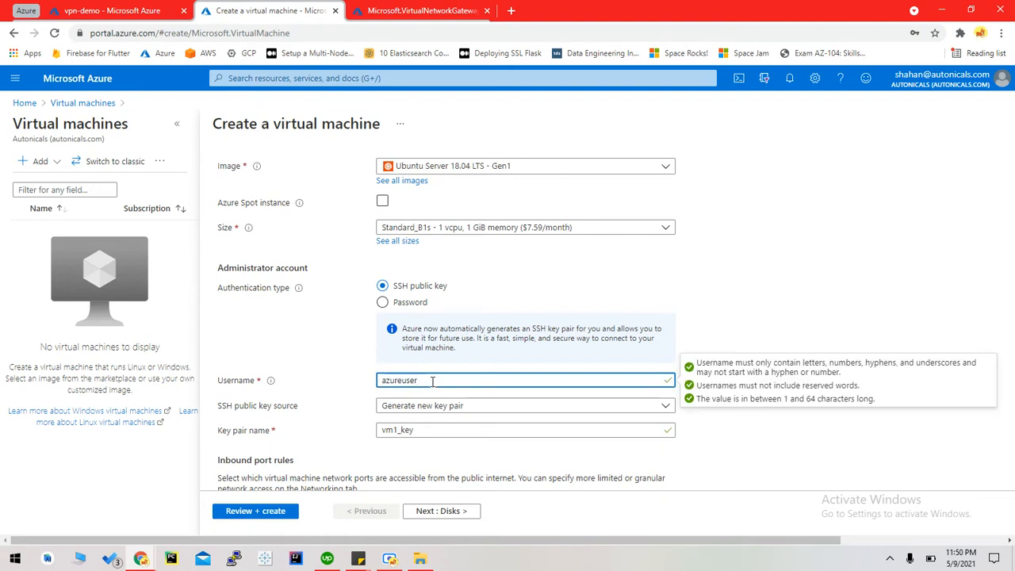
key(ctrl+a)
text(aut)
scroll(351, 280, up, 1)
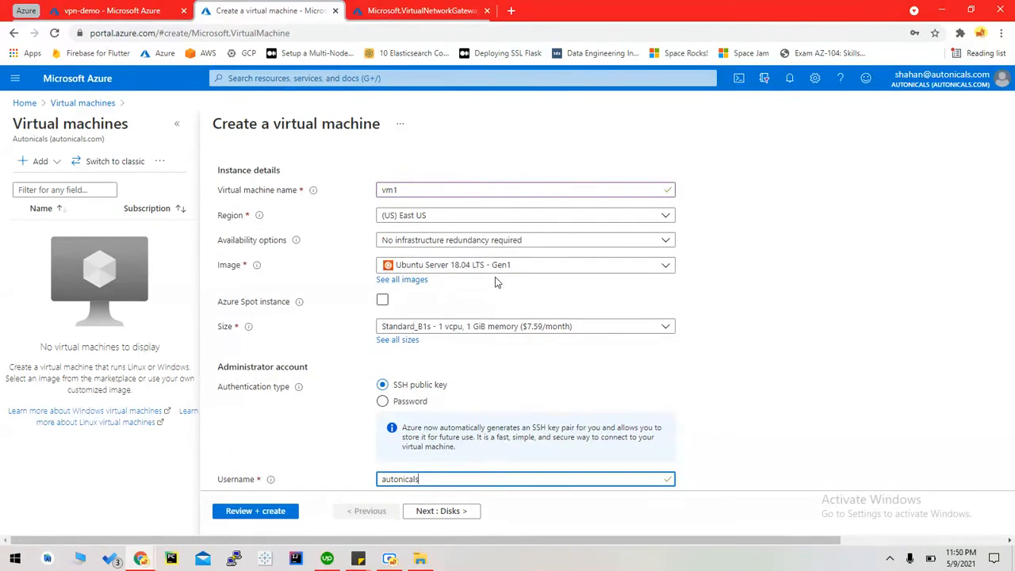
Step: Set the virtual machine's SSH public key source to Use existing public key
scroll(333, 447, down, 1)
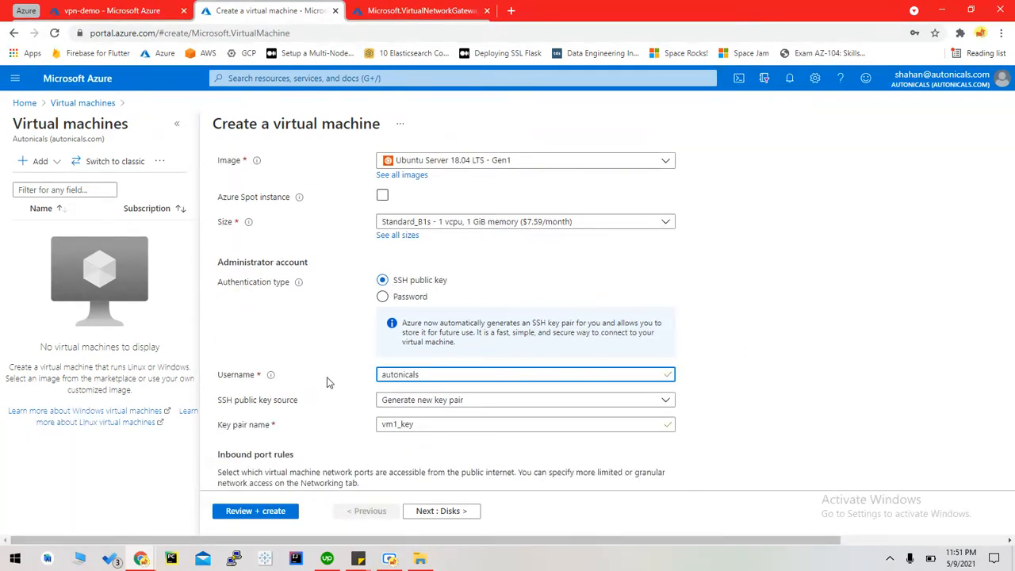
click(490, 401)
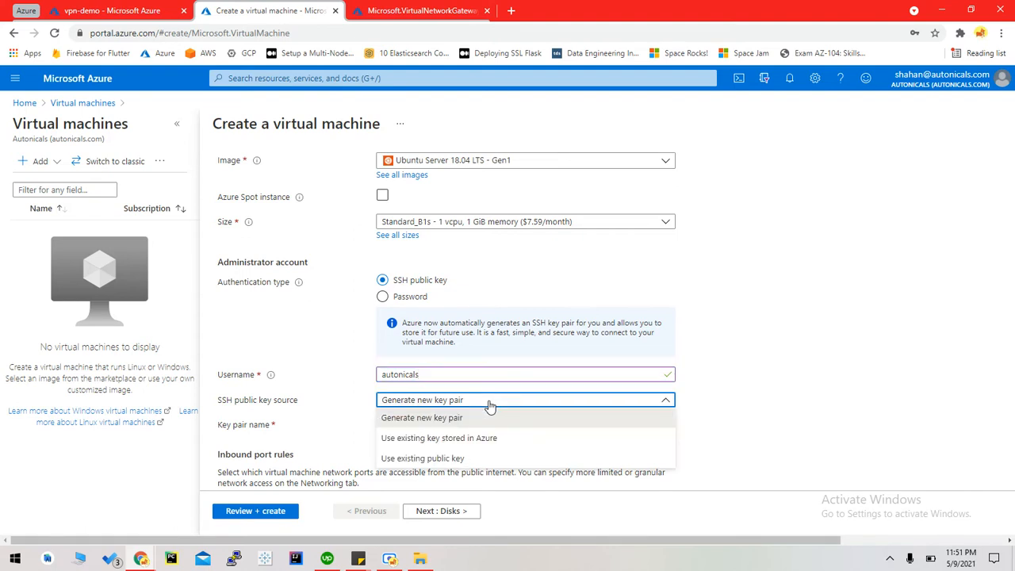
click(501, 460)
scroll(775, 325, down, 1)
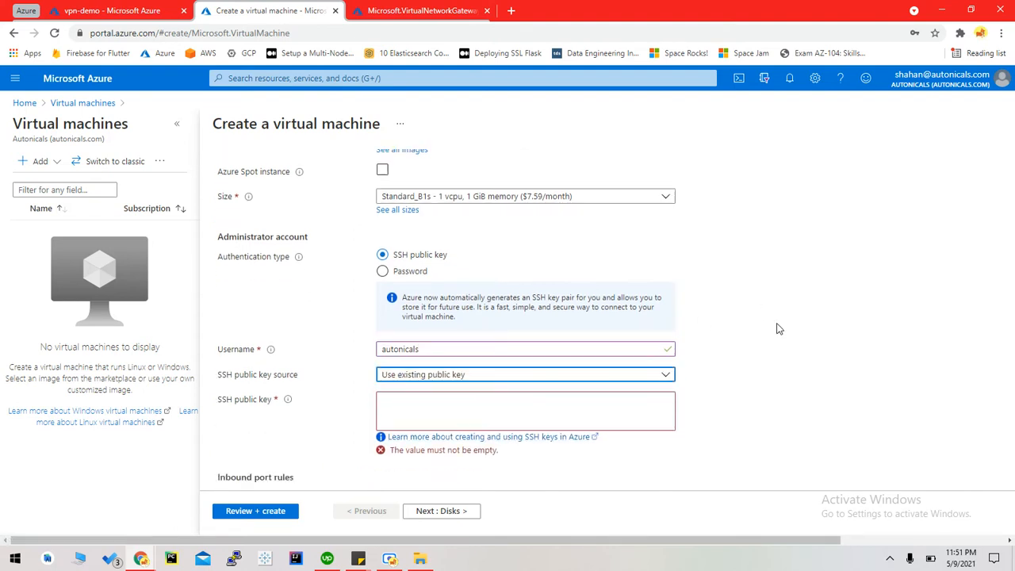
scroll(331, 339, up, 1)
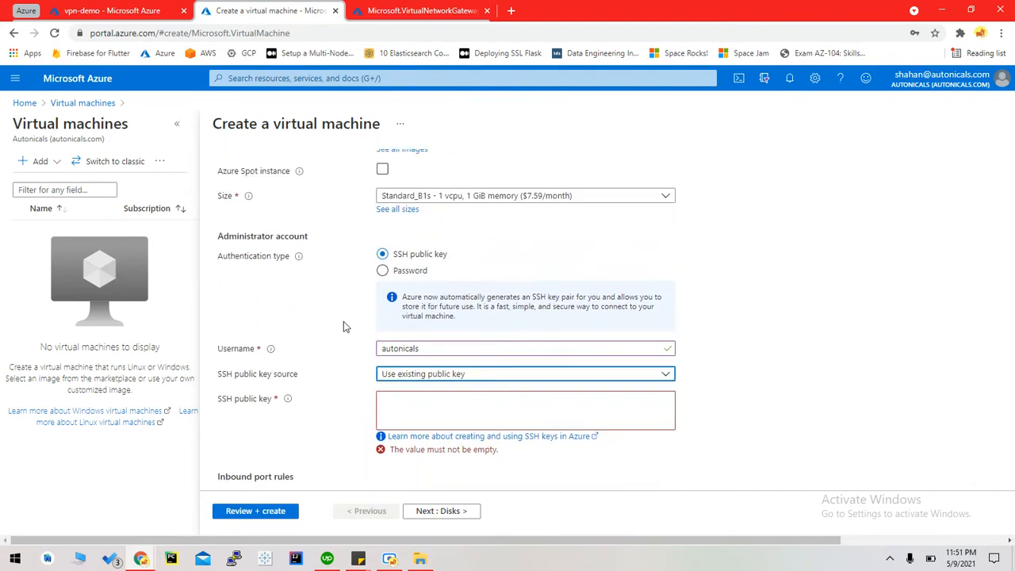
scroll(341, 428, down, 1)
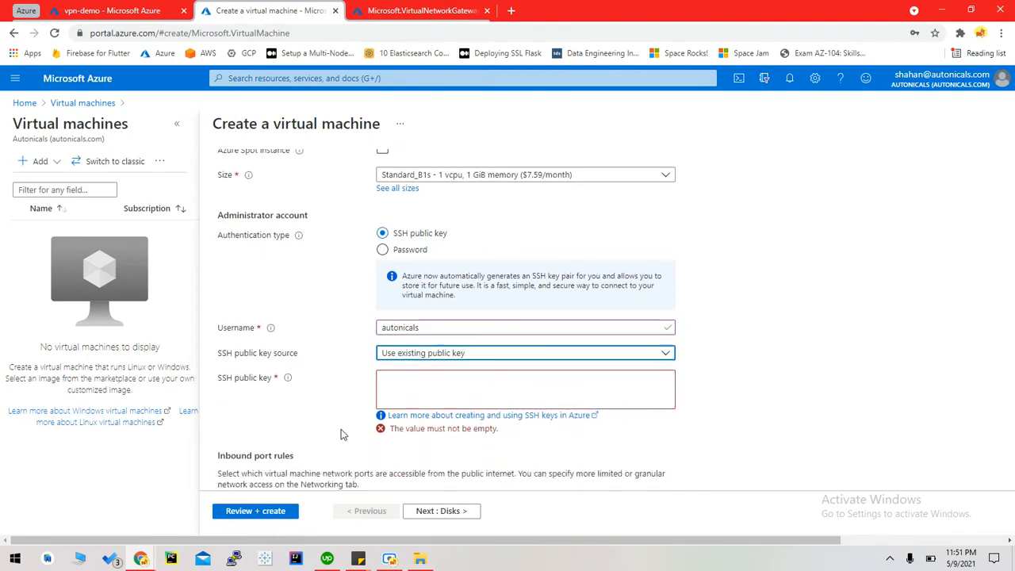
click(460, 308)
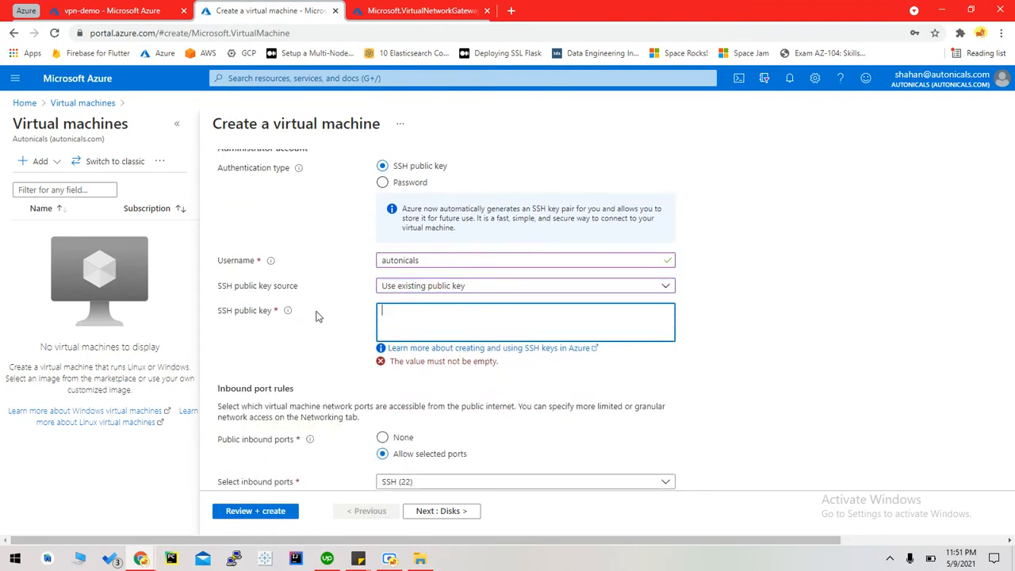
click(317, 336)
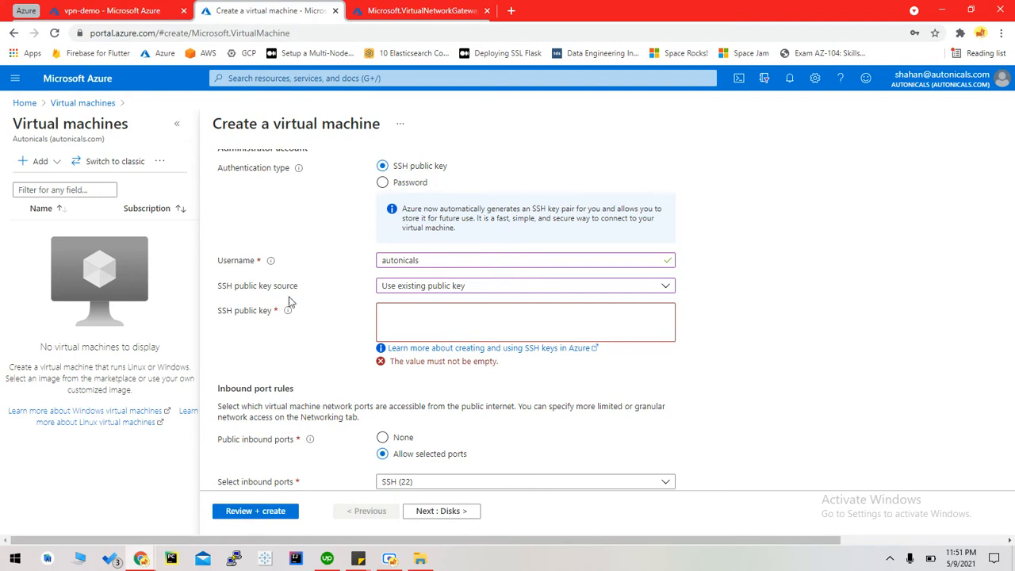
Step: Open PuTTYgen and generate a 2048-bit RSA public/private key pair
click(15, 558)
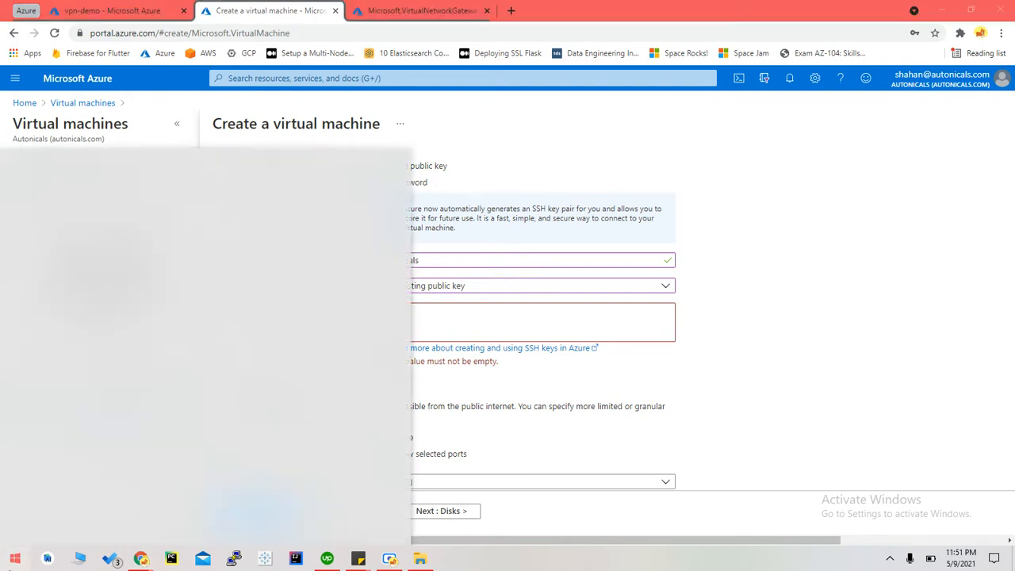
text(uttyge)
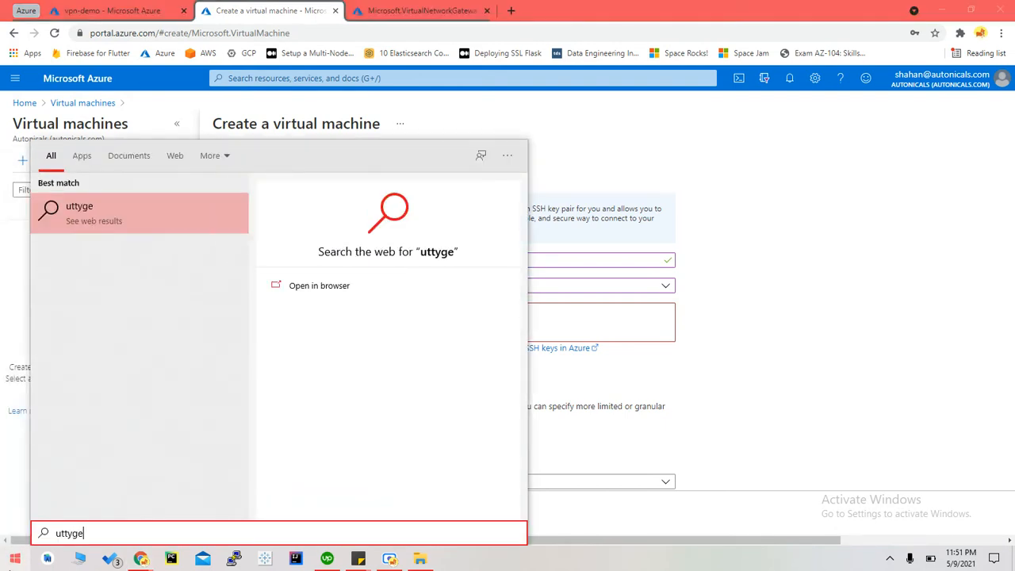
text(p)
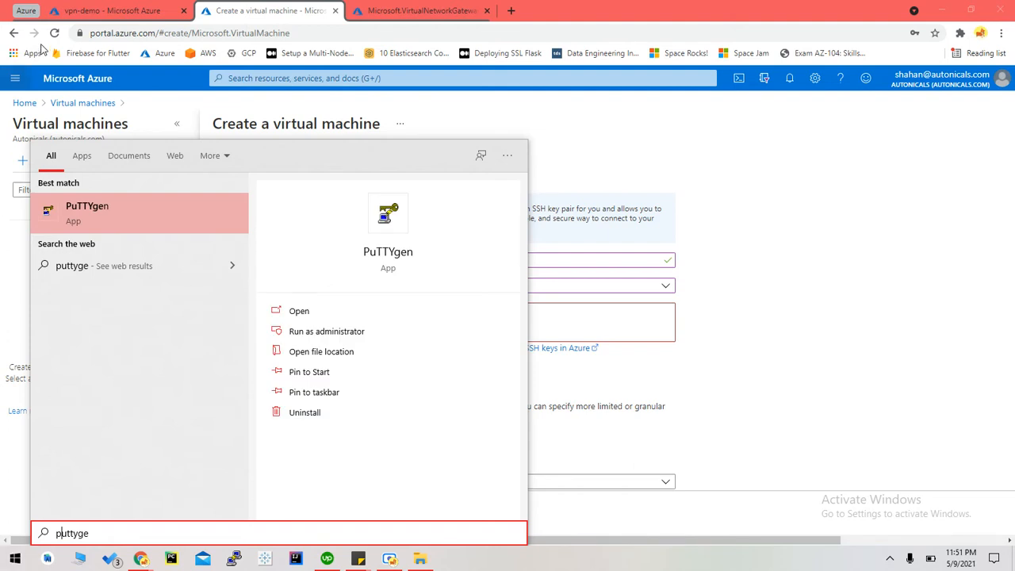
click(102, 201)
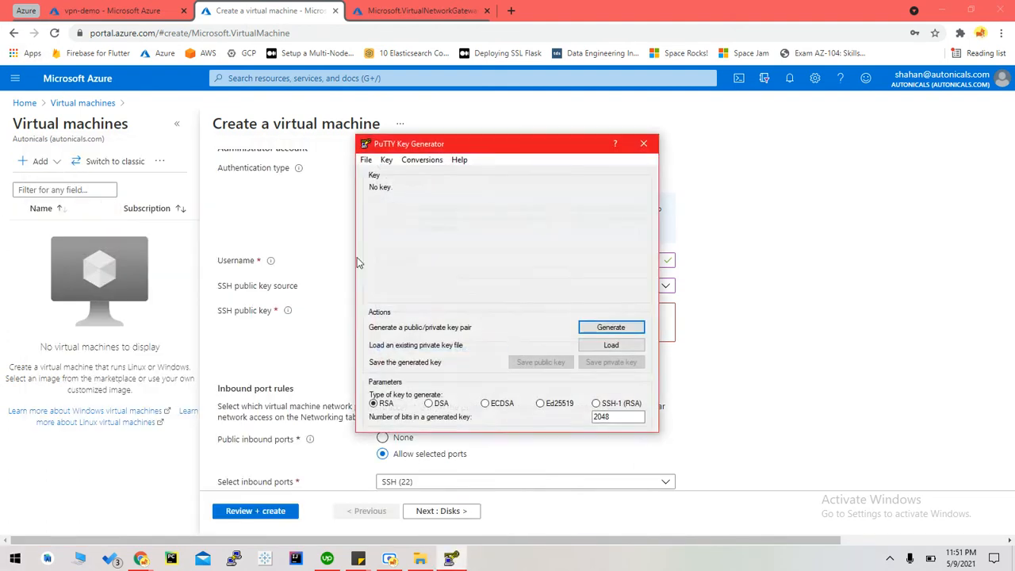
click(610, 327)
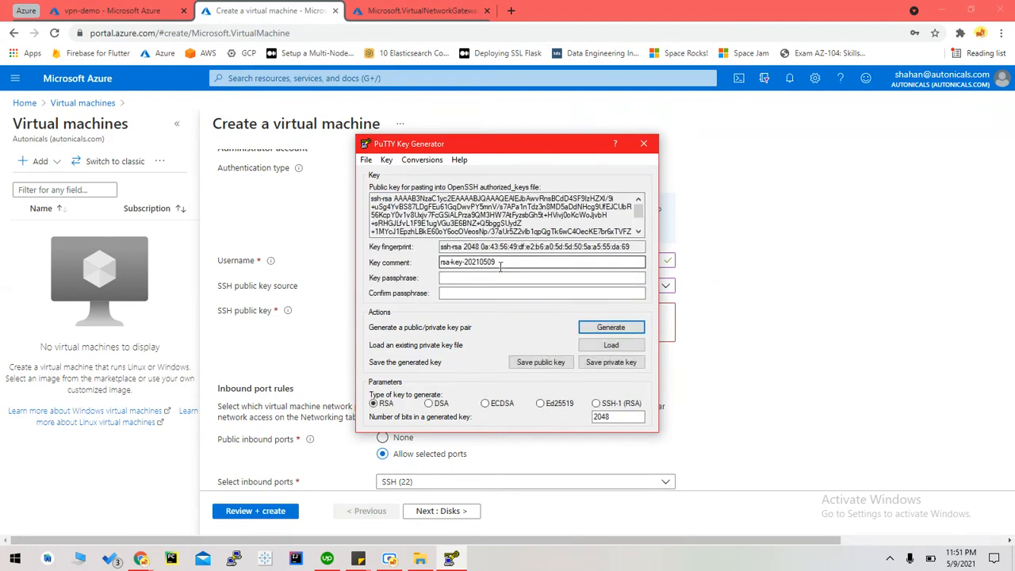
Step: Try entering a key passphrase for the generated key pair, and clear the passphrase field again
click(458, 279)
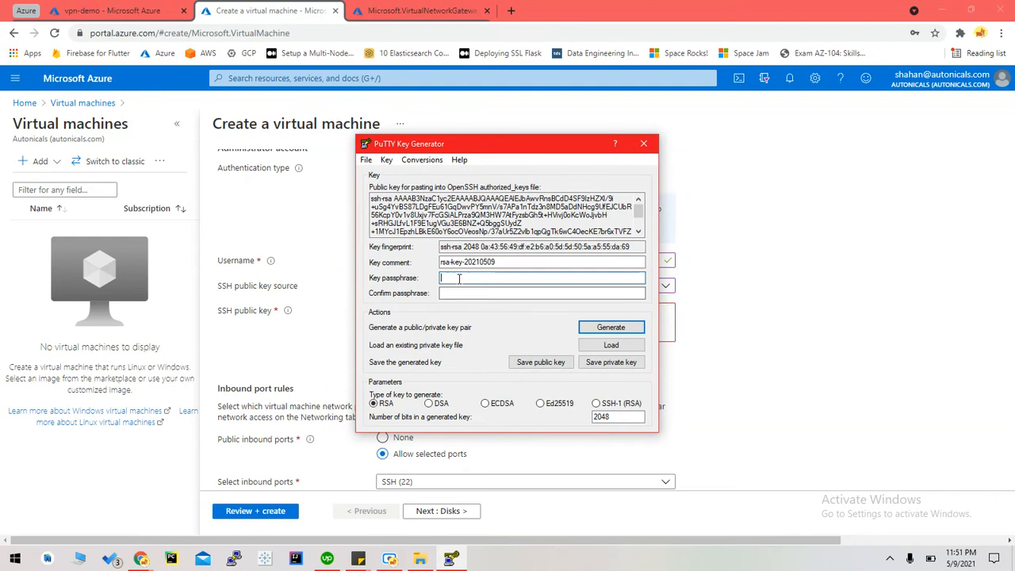
text(●)
click(464, 293)
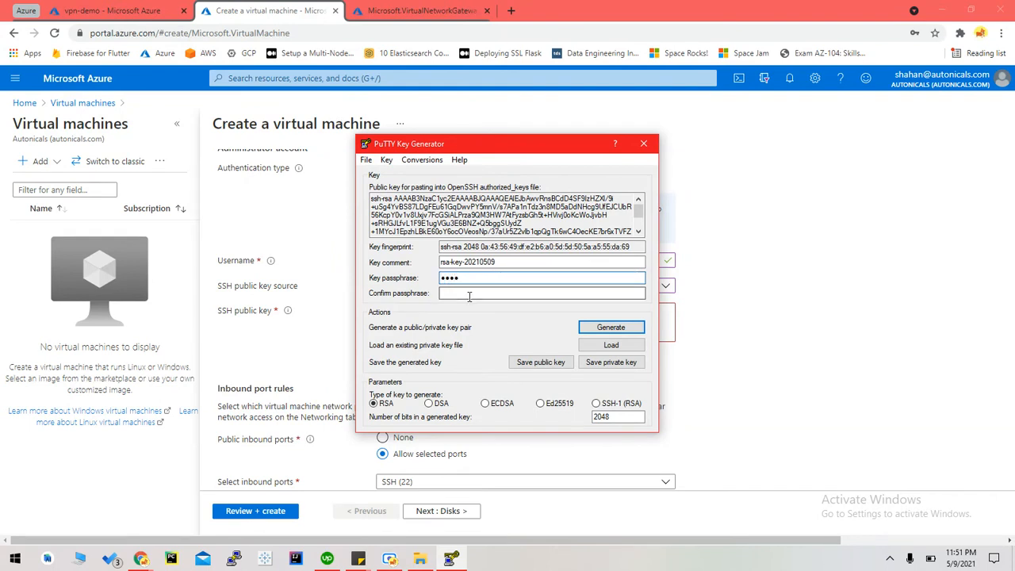
text(●)
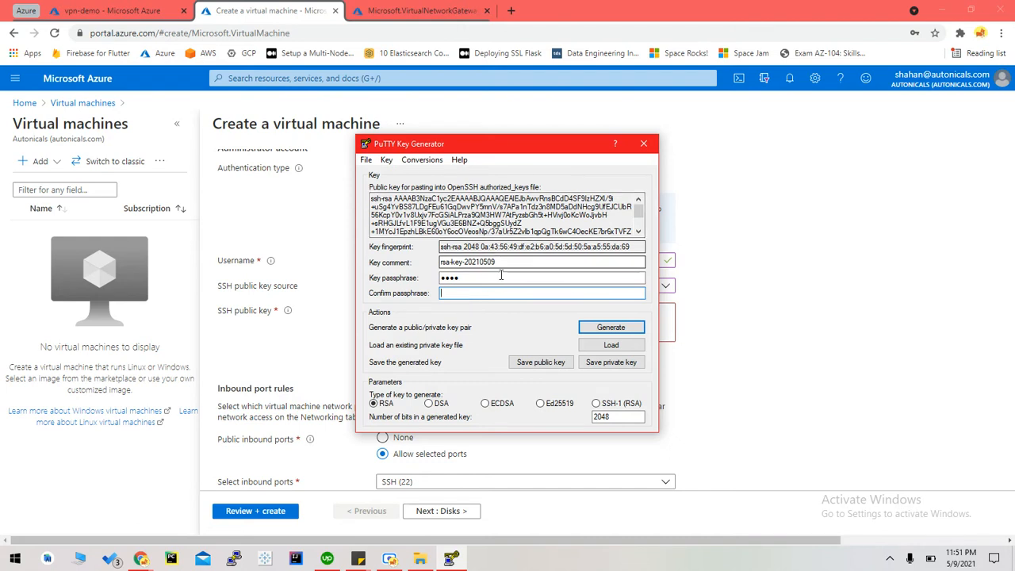
double_click(501, 276)
key(BackSpace)
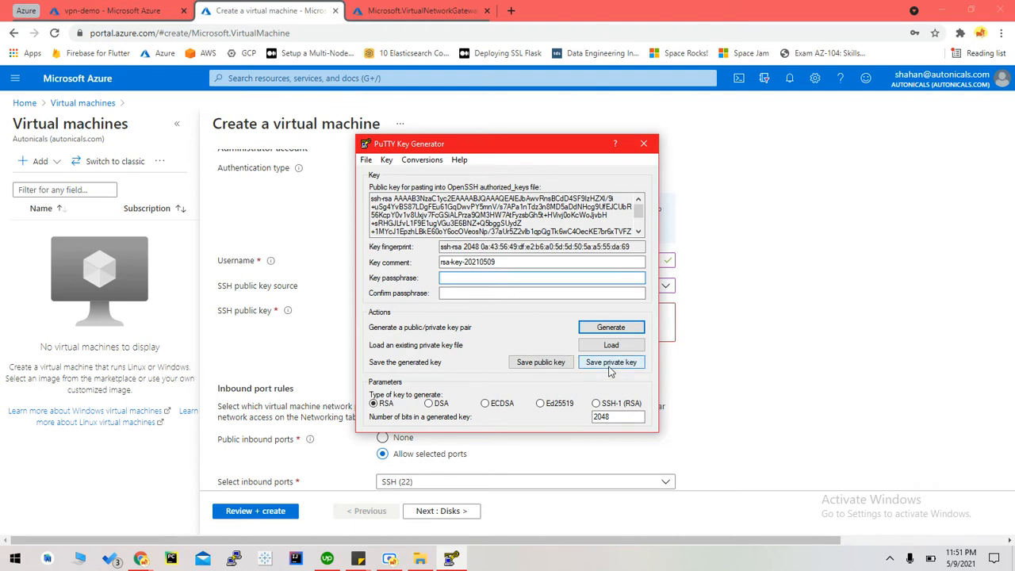
Step: Save the generated public key to the Desktop as az-vm-public-key.txt
click(554, 365)
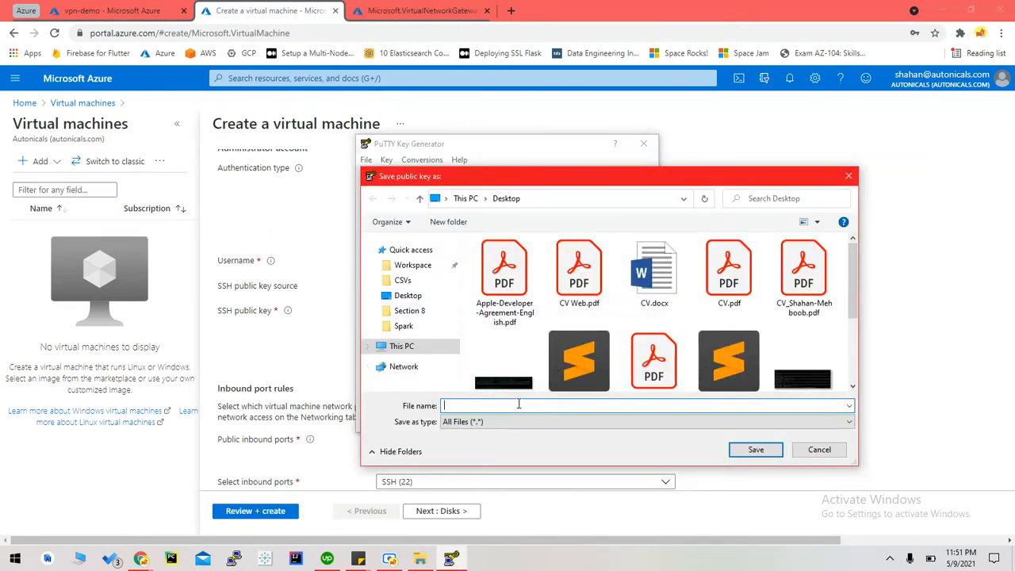
text(vm-public-key)
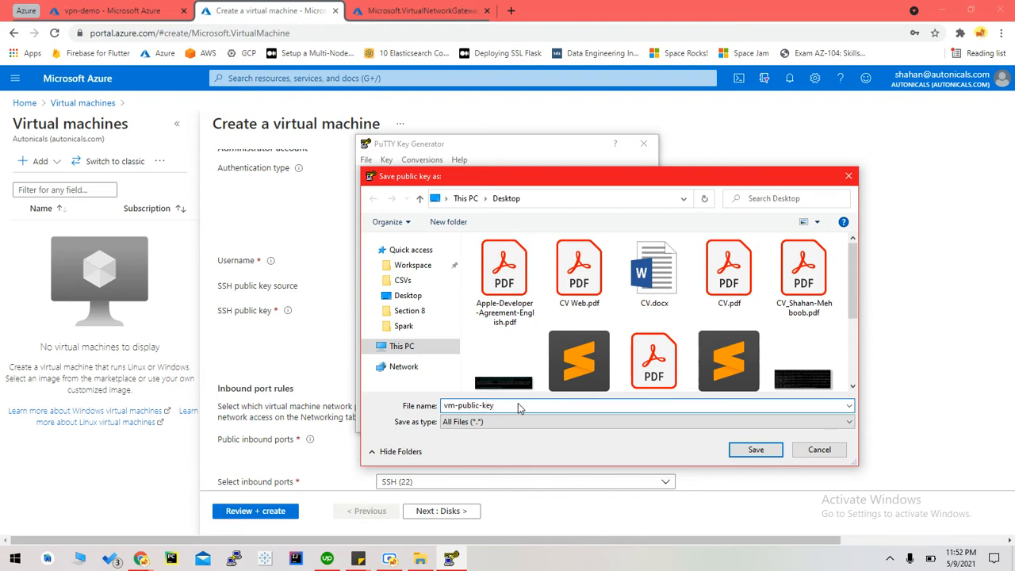
text(az-)
click(772, 450)
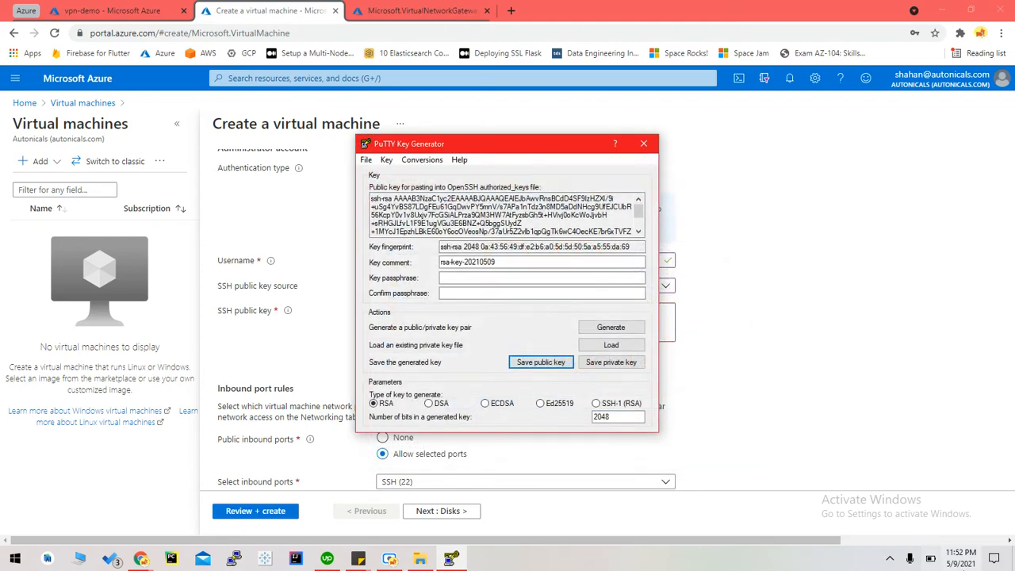
Step: Open az-vm-public-key.txt from the desktop in Sublime Text and copy its entire contents
key(super+d)
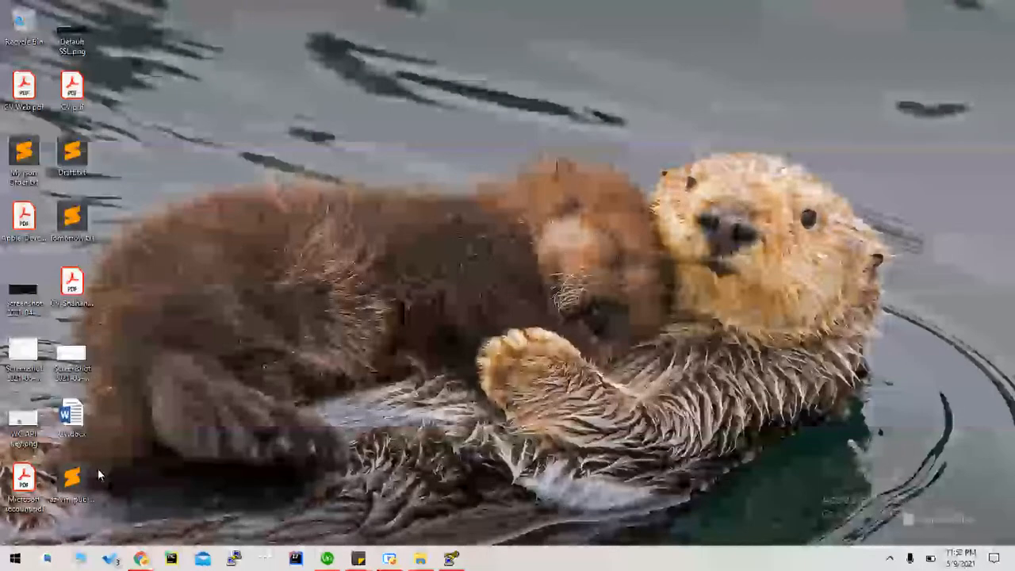
double_click(88, 484)
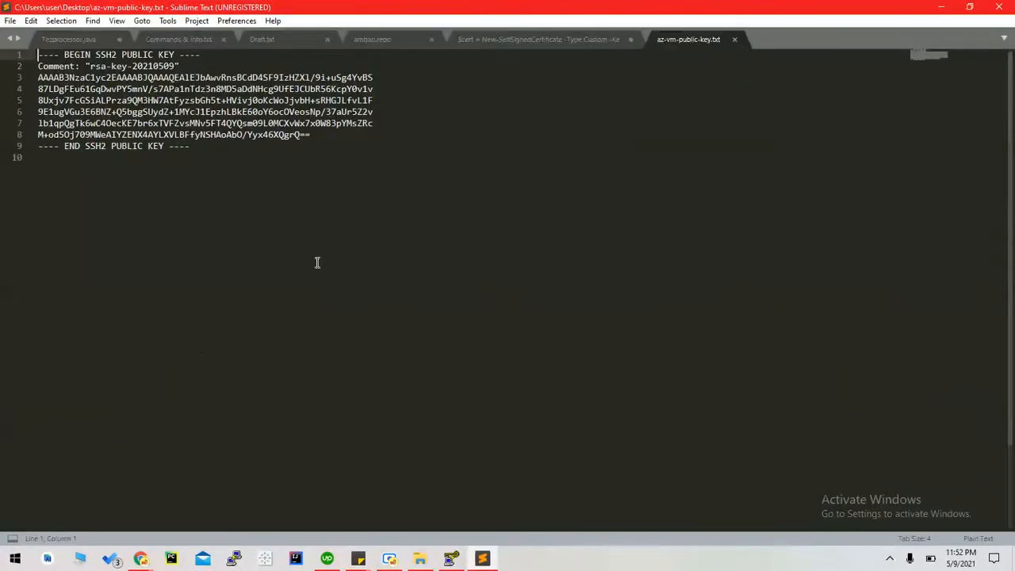
click(210, 155)
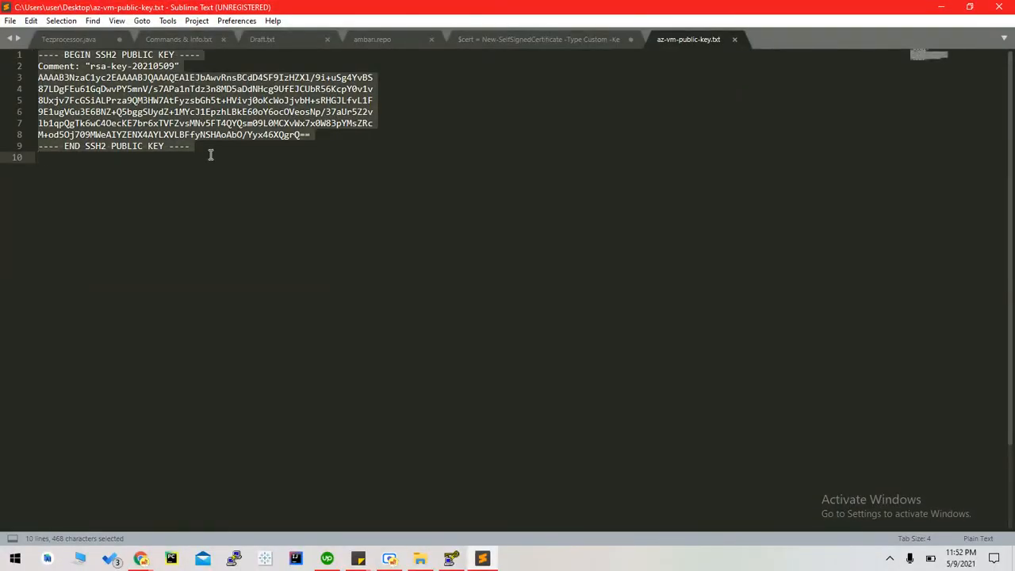
key(ctrl+c)
Step: Return to the virtual machine form in Chrome and paste the copied public key as the SSH public key, without the trailing blank line
mouse_move(141, 558)
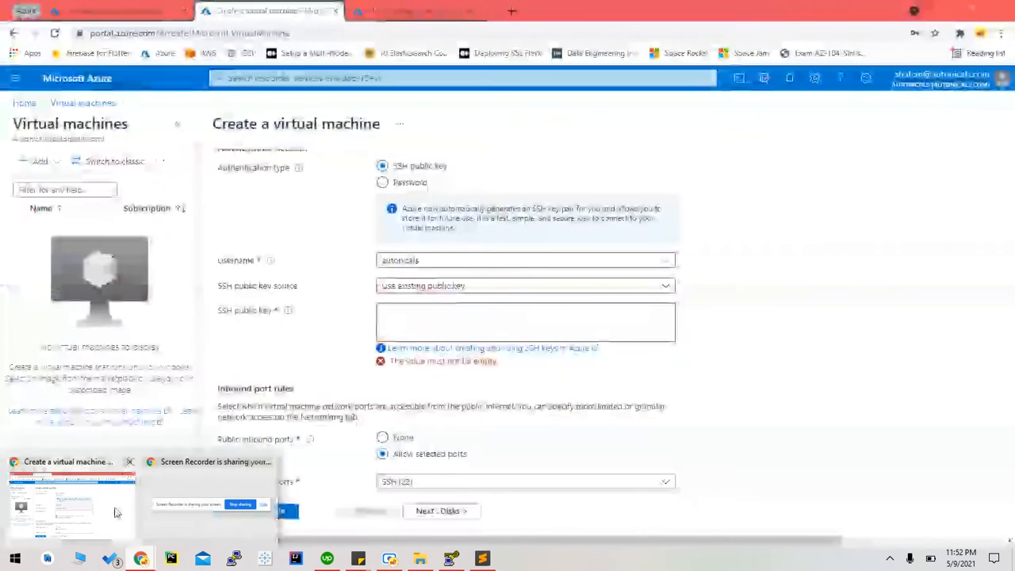
click(72, 500)
click(430, 321)
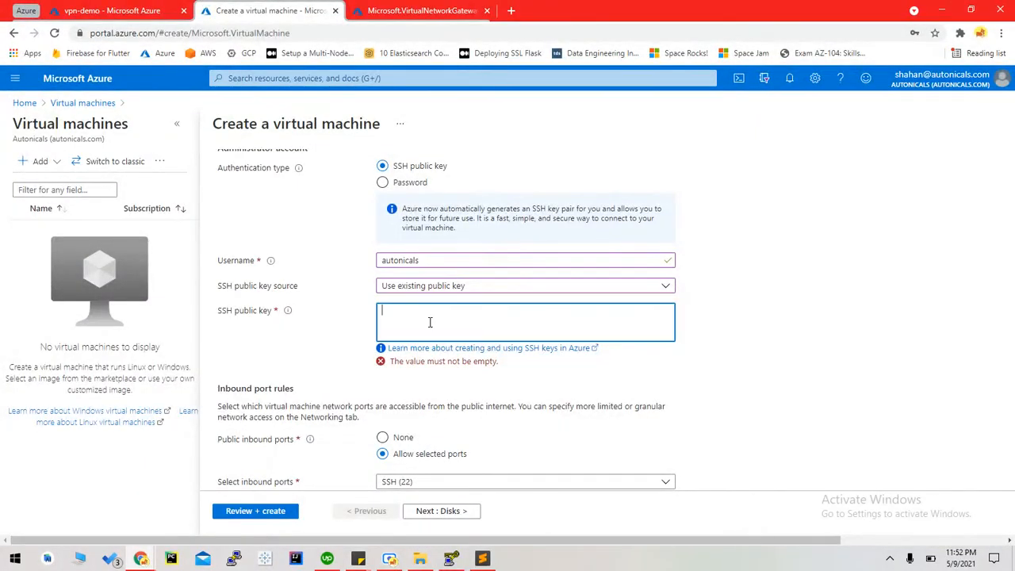
key(ctrl+v)
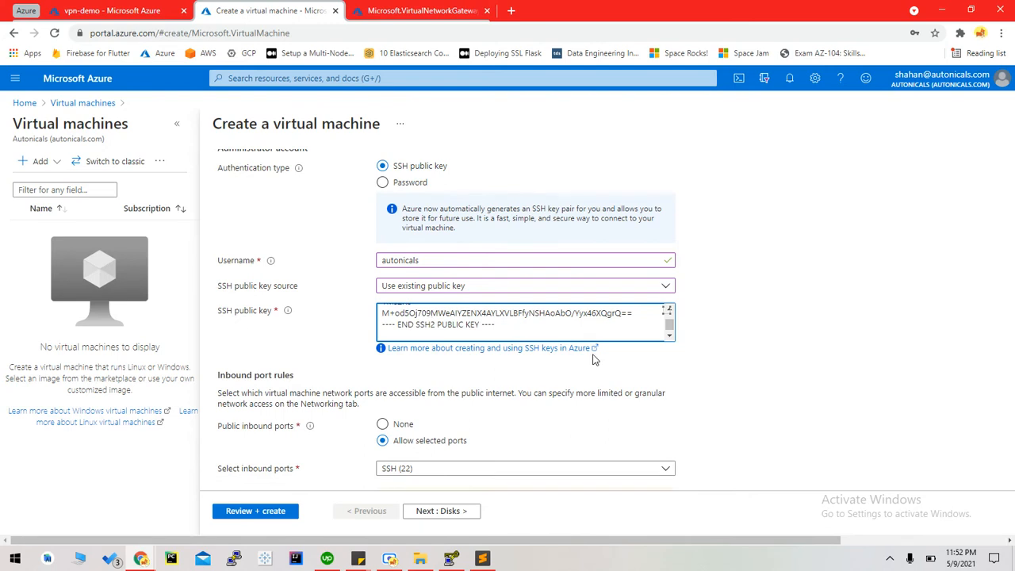
key(BackSpace)
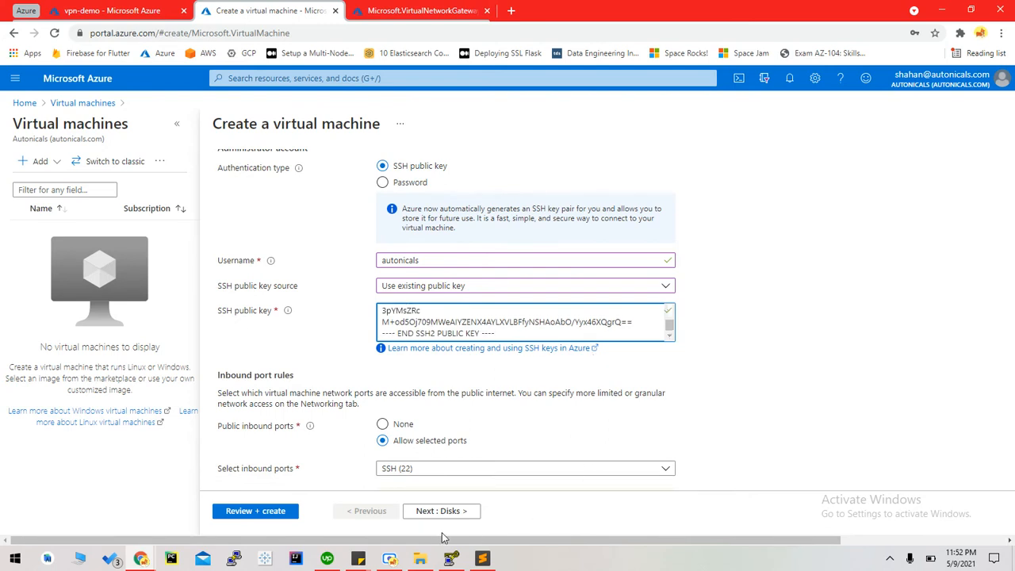
Step: Switch to PuTTYgen and save the private key without a passphrase to the Desktop as az-vm-private-key
click(449, 558)
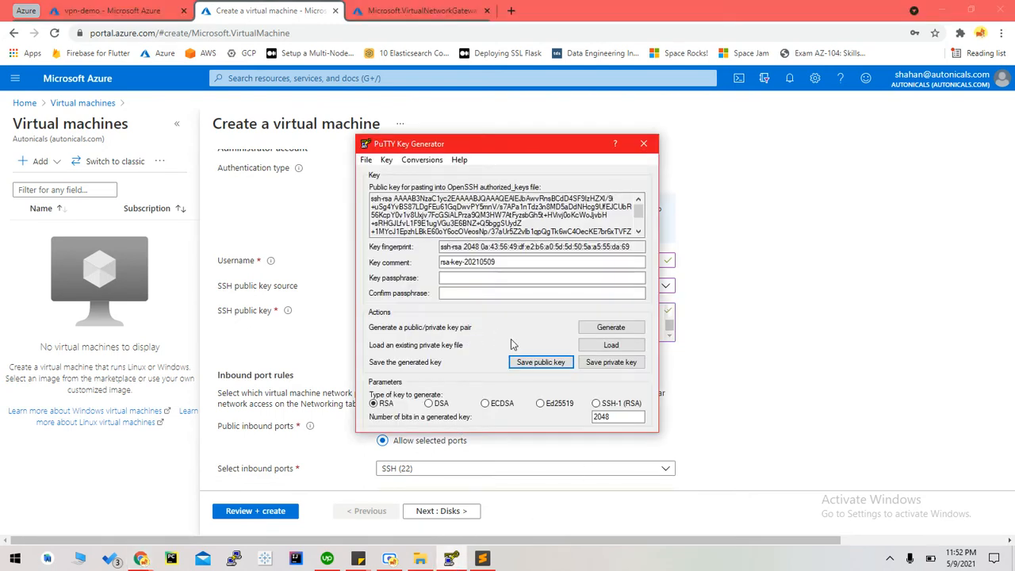
click(611, 363)
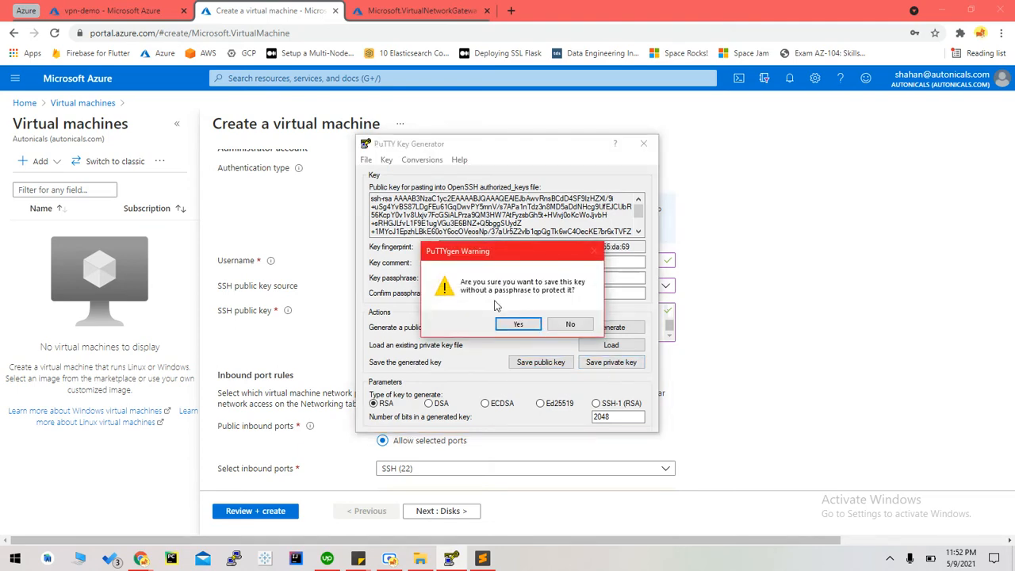
click(520, 324)
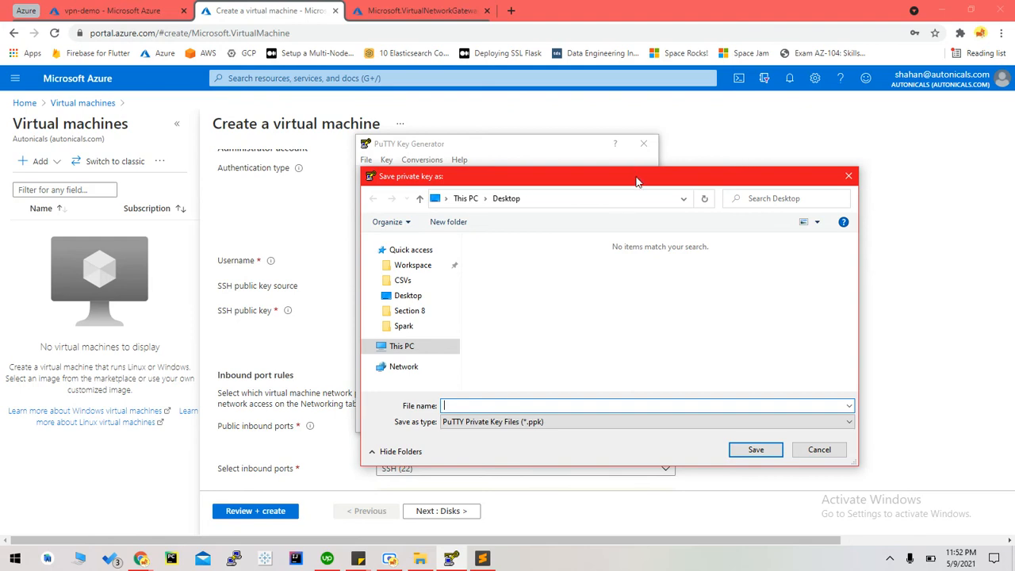
drag(636, 181, 744, 141)
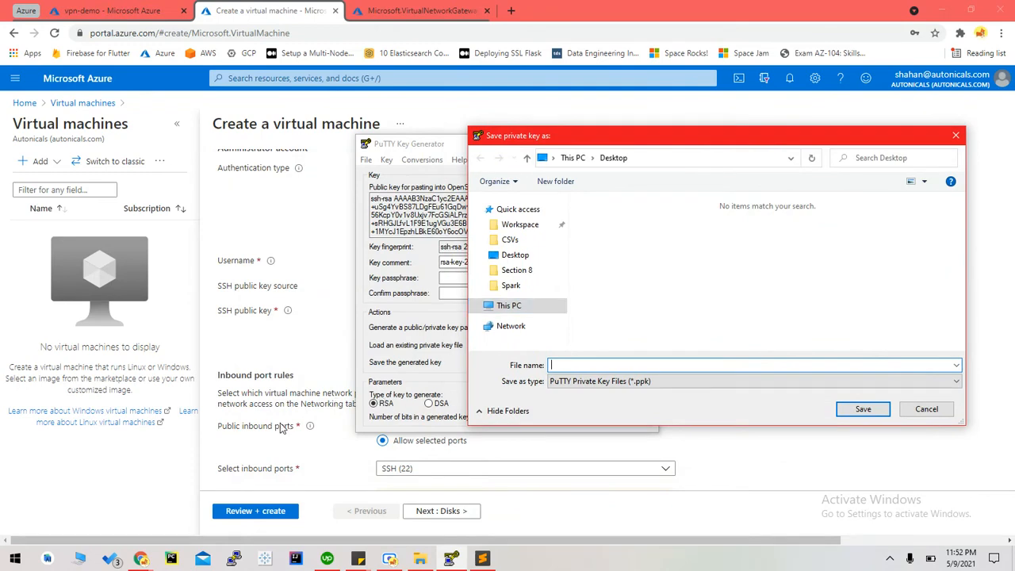
click(260, 403)
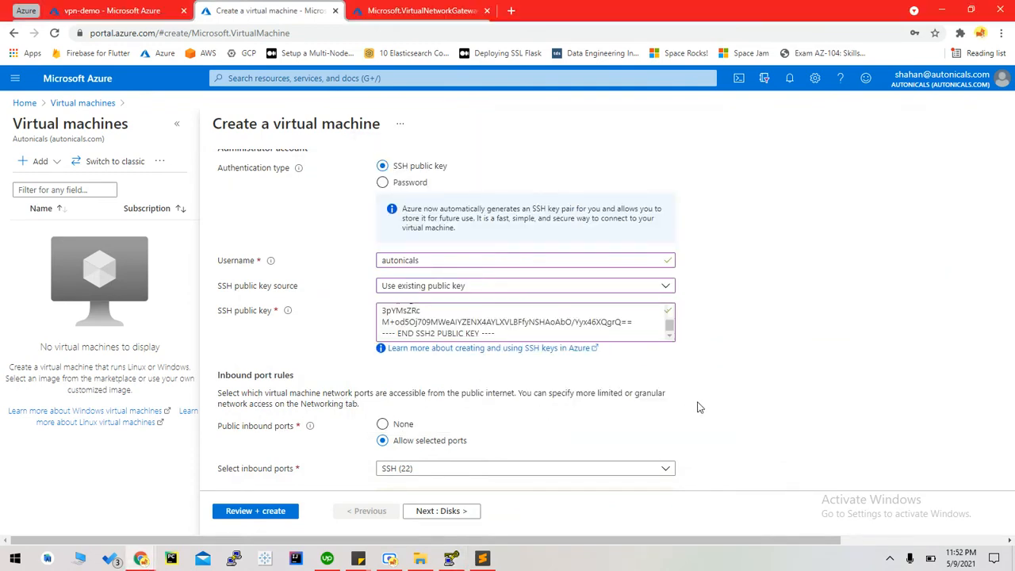
click(450, 558)
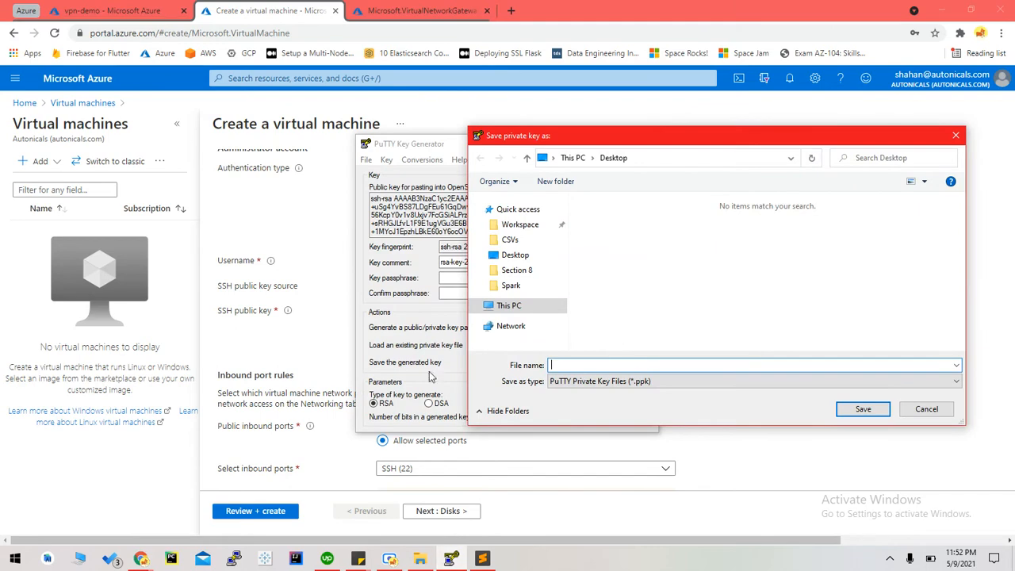
click(290, 416)
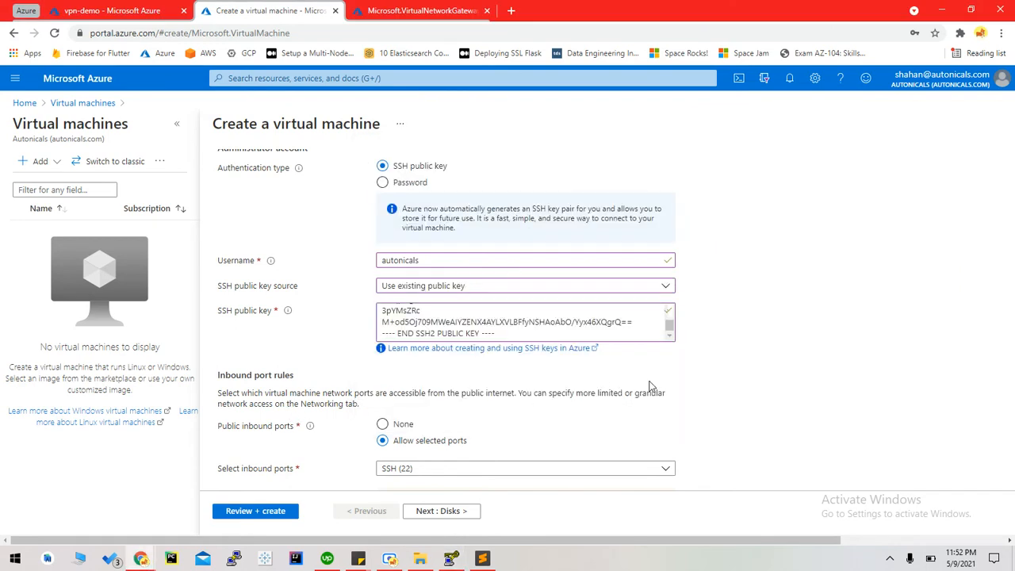
click(450, 558)
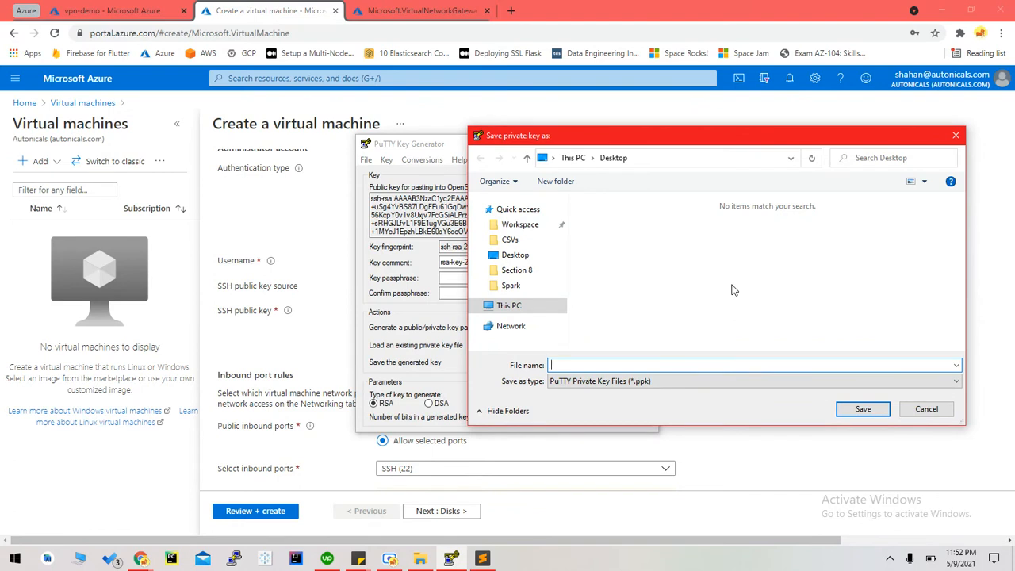
text(az-p)
text(vm-private-key)
click(863, 409)
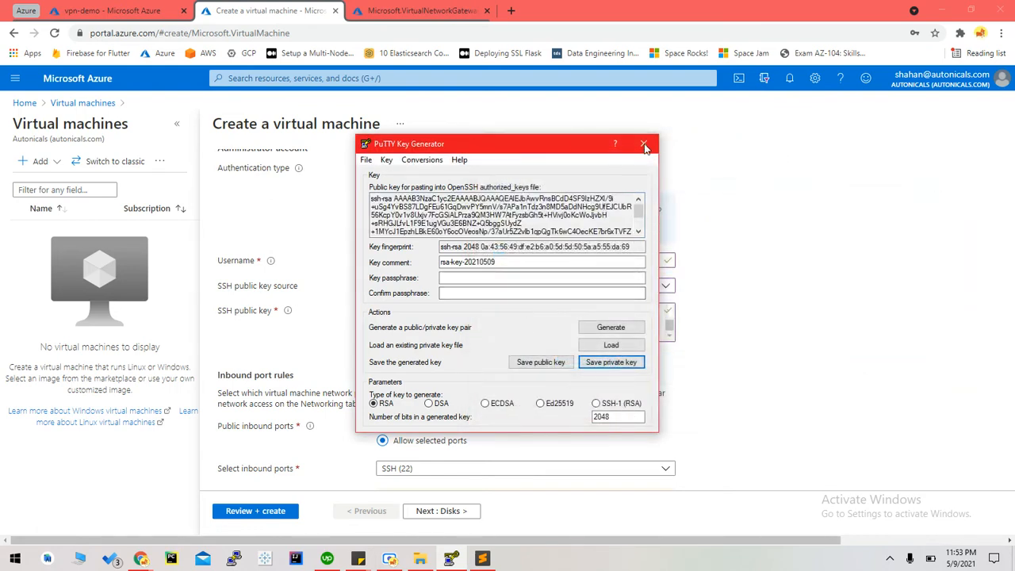
Step: Close PuTTYgen and set the virtual machine's public inbound ports to None
click(644, 145)
scroll(353, 425, down, 2)
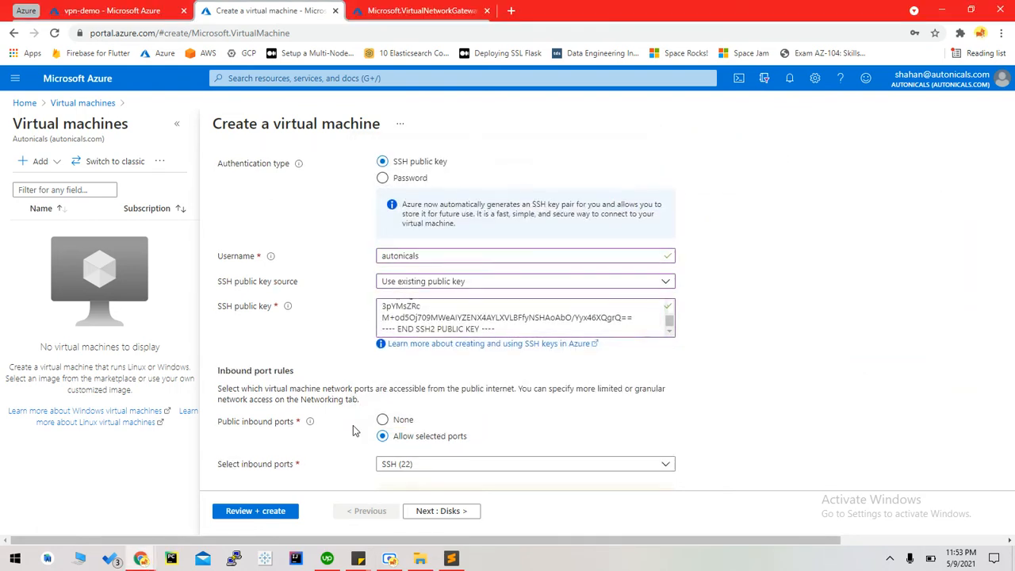
click(382, 335)
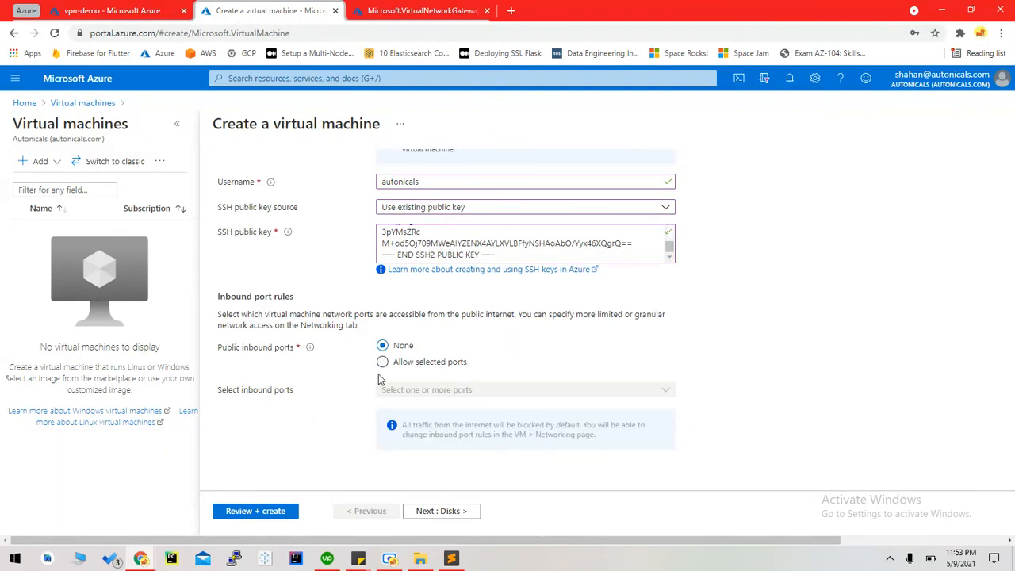
Step: Go to the virtual machine's disk settings and keep Premium SSD as the OS disk type
scroll(344, 397, up, 2)
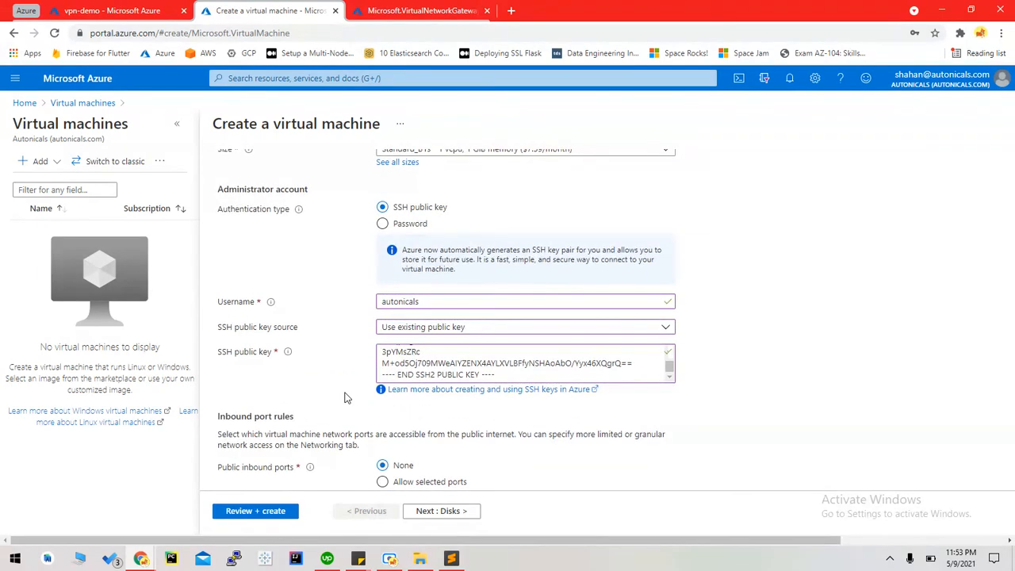
scroll(344, 397, up, 10)
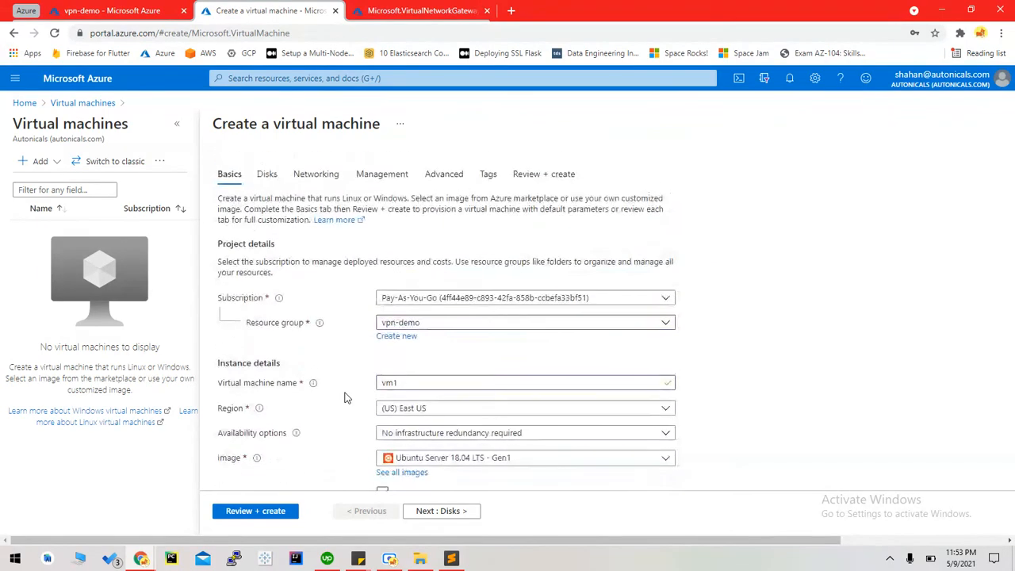
click(269, 178)
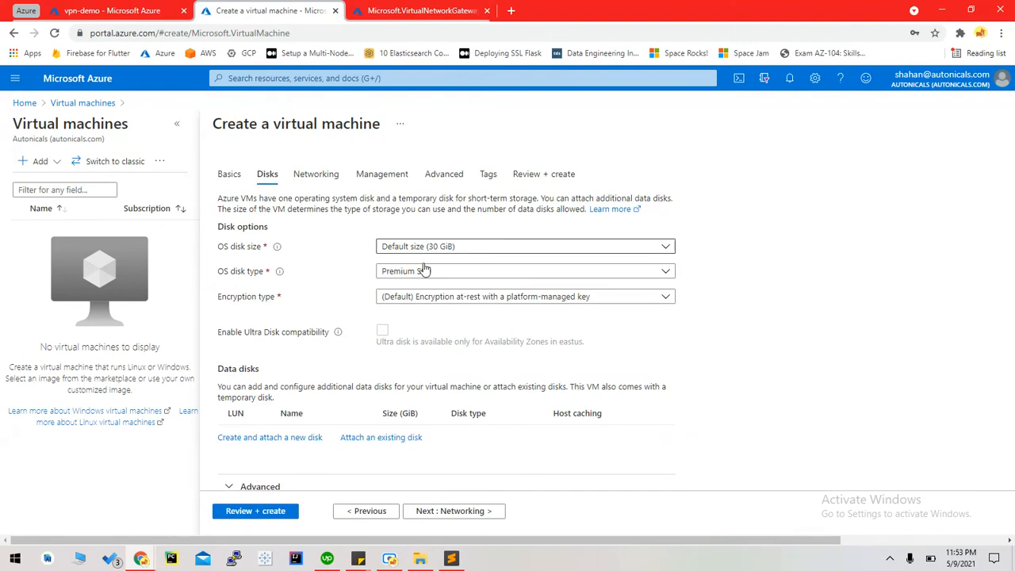
click(478, 274)
click(472, 294)
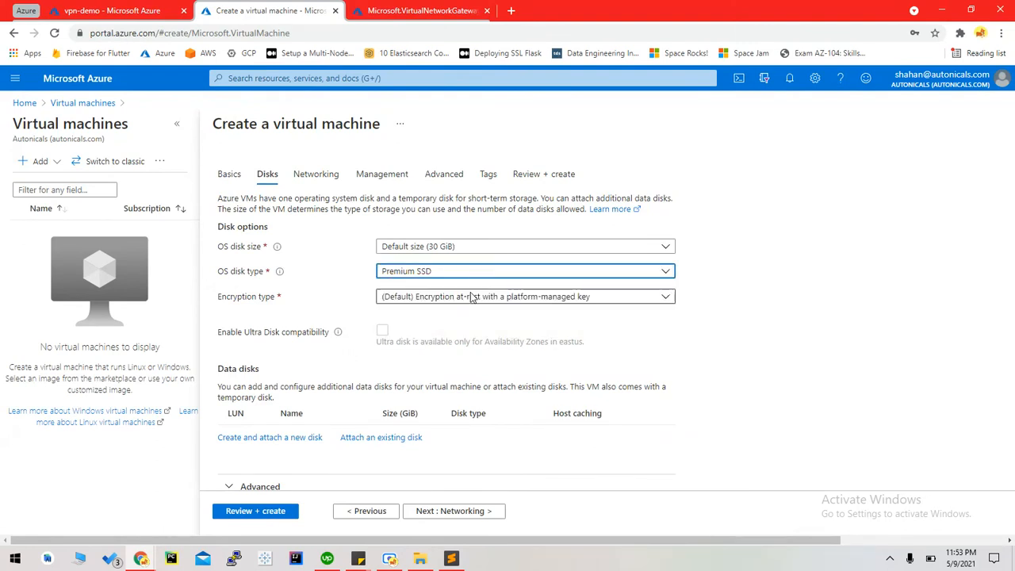
Step: In the networking settings, keep my-vnet and subnet1 (10.0.0.0/29) and set the public IP to None
click(321, 180)
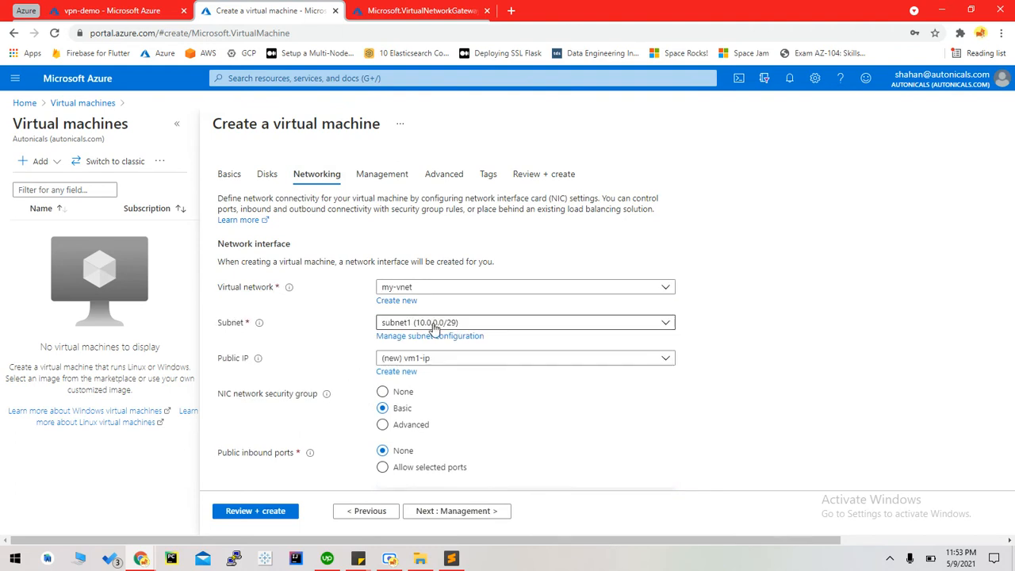
click(667, 289)
click(674, 289)
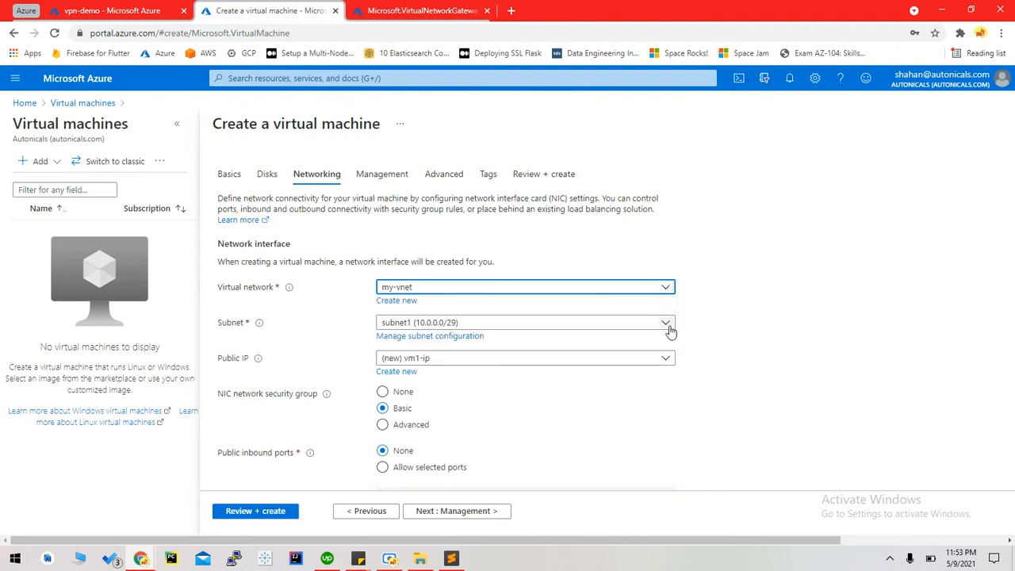
click(666, 325)
click(668, 325)
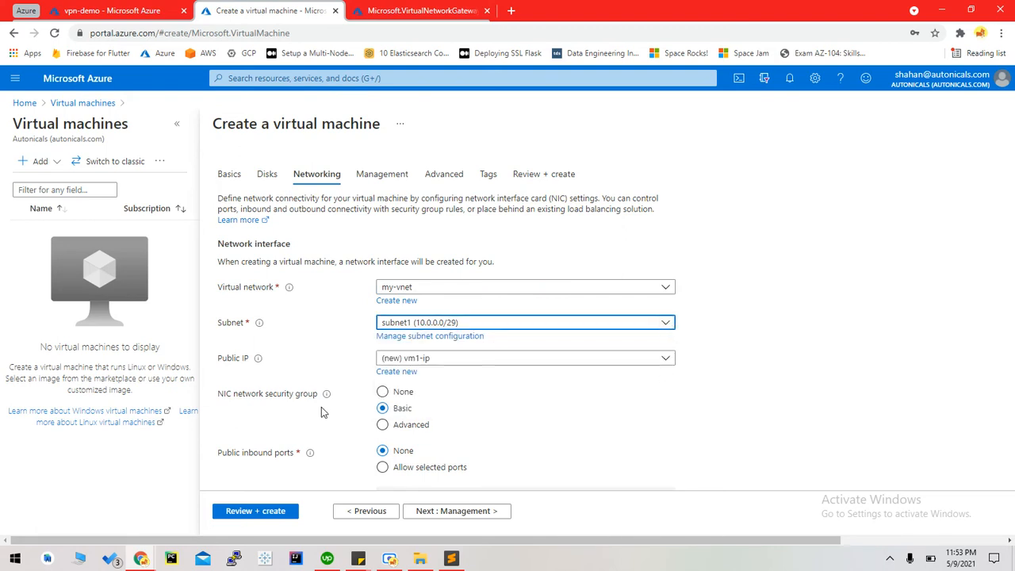
click(664, 361)
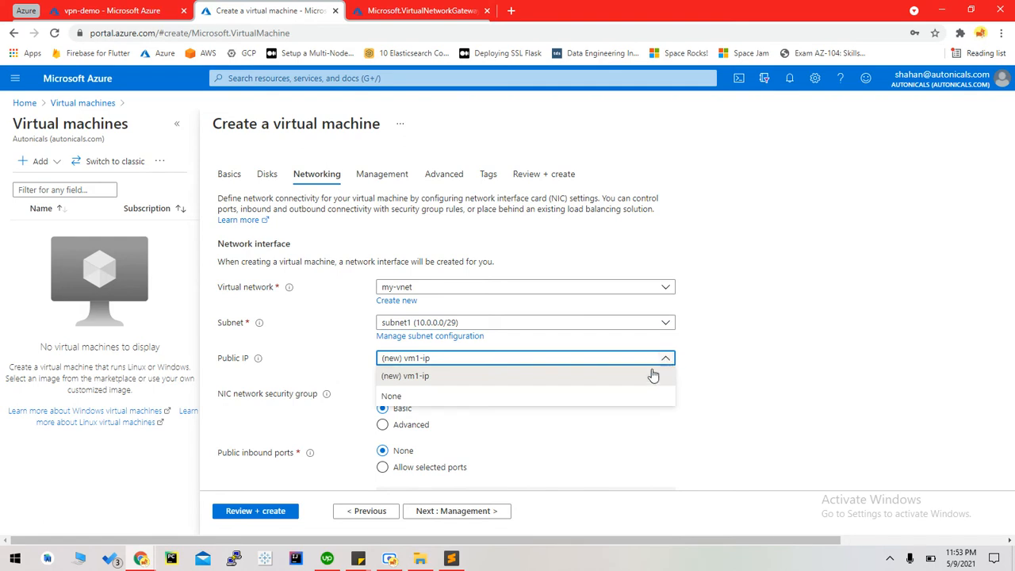
click(642, 394)
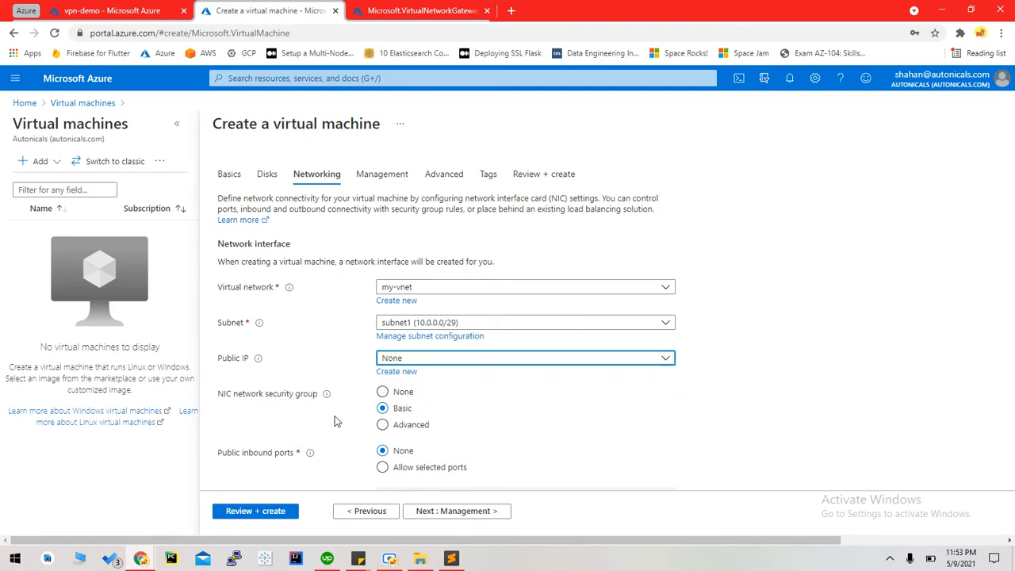
Step: Set the NIC network security group to Advanced and start a new security group named nsg
scroll(335, 421, down, 2)
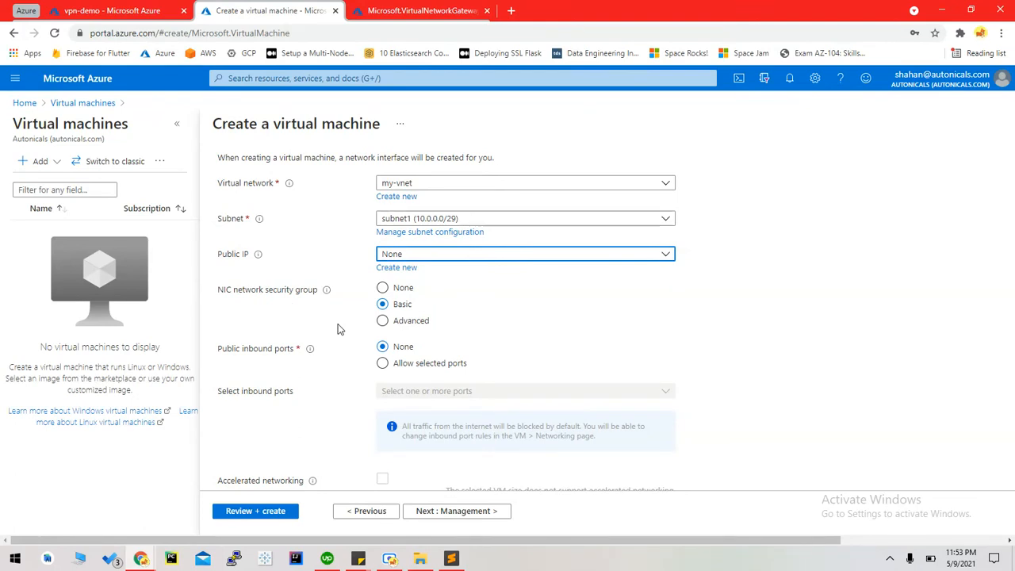
click(382, 321)
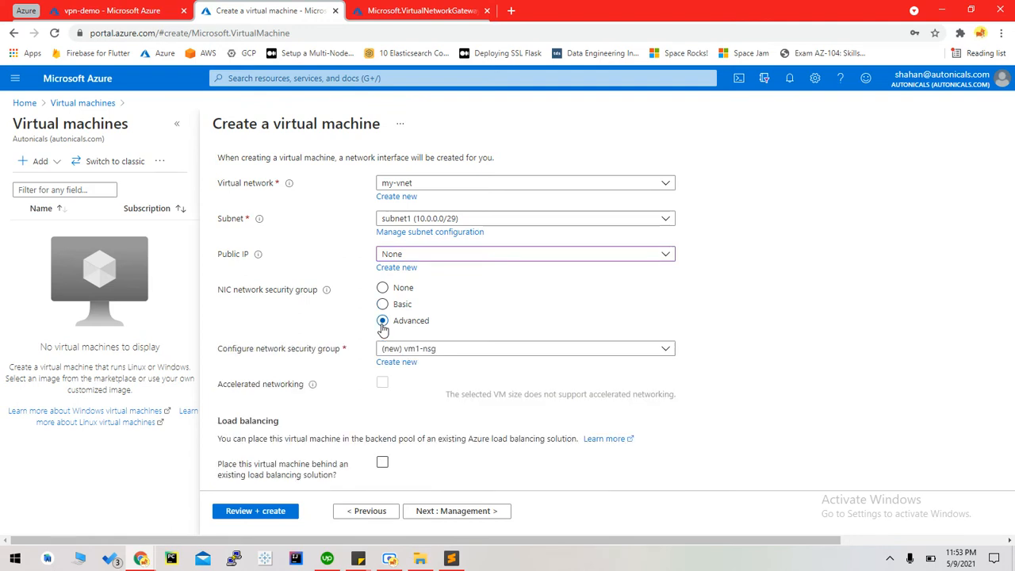
click(405, 367)
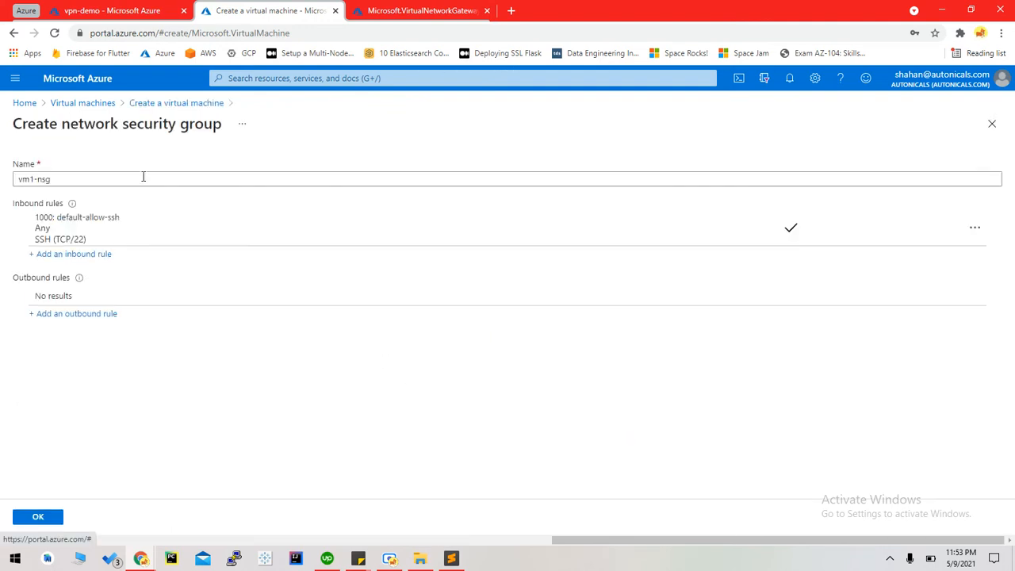
click(37, 179)
key(BackSpace)
key(BackSpace)
key(BackSpace)
key(BackSpace)
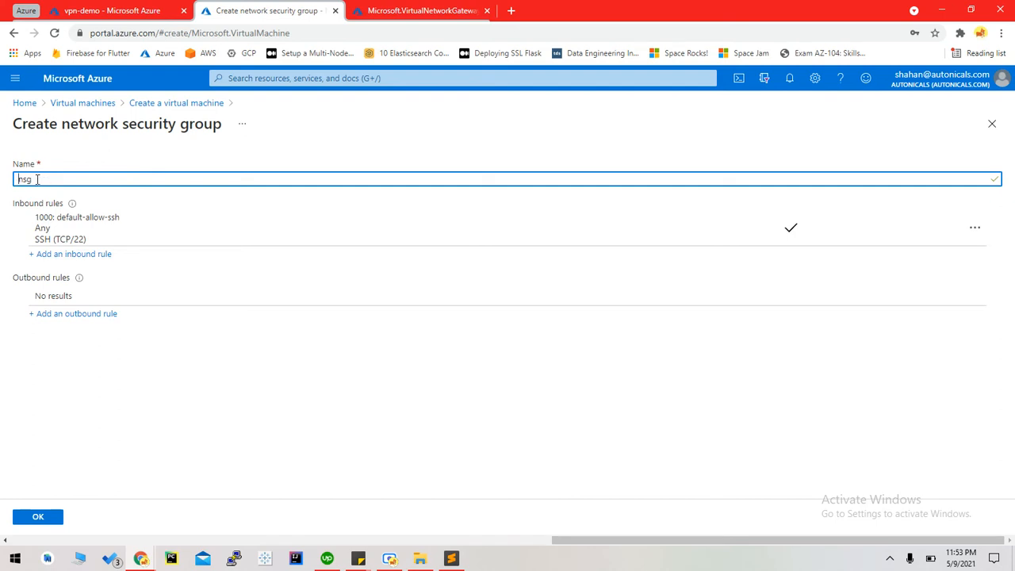
Step: Open the default-allow-ssh inbound rule and set its source to IP Addresses
click(177, 227)
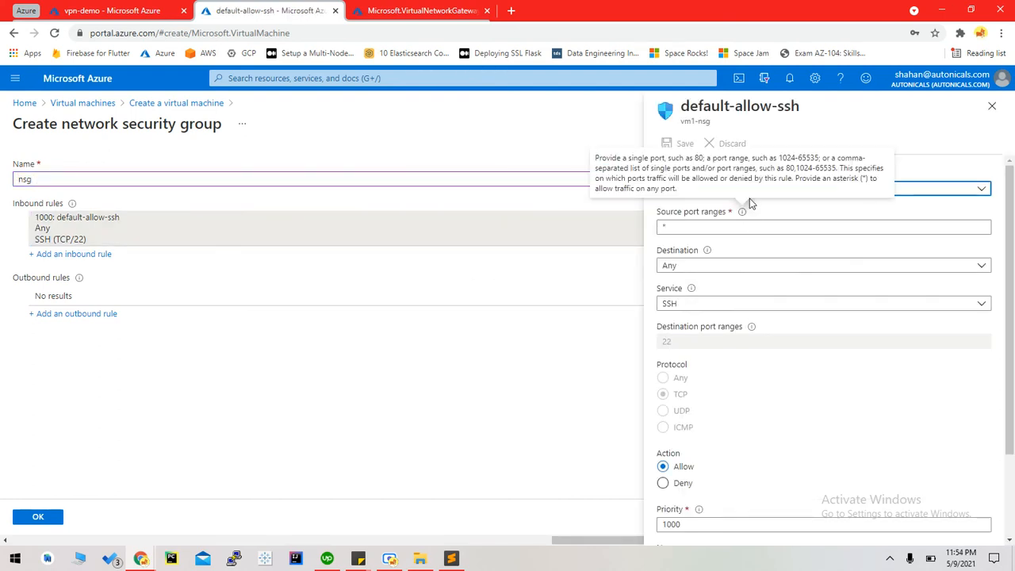
click(936, 188)
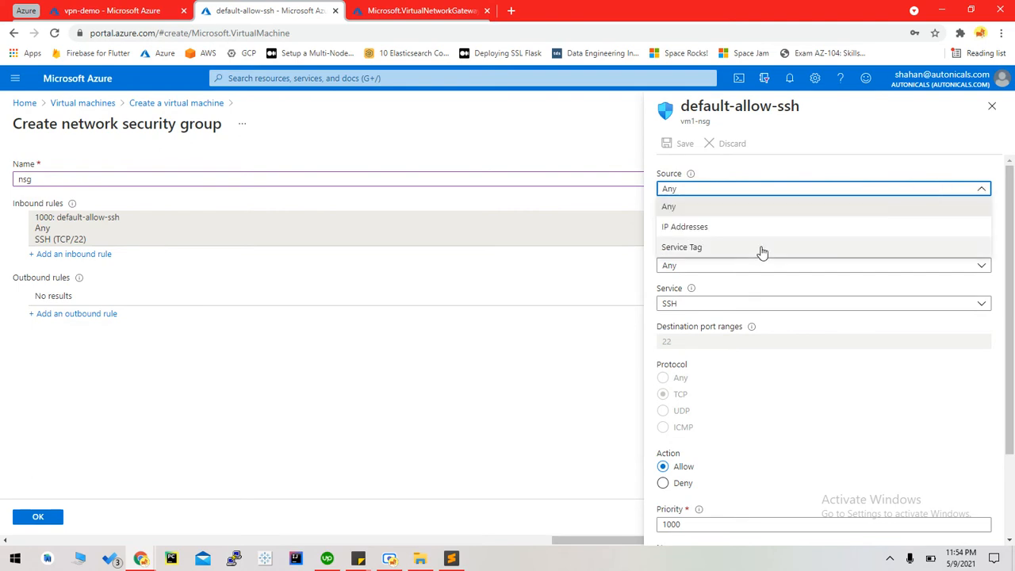
click(785, 228)
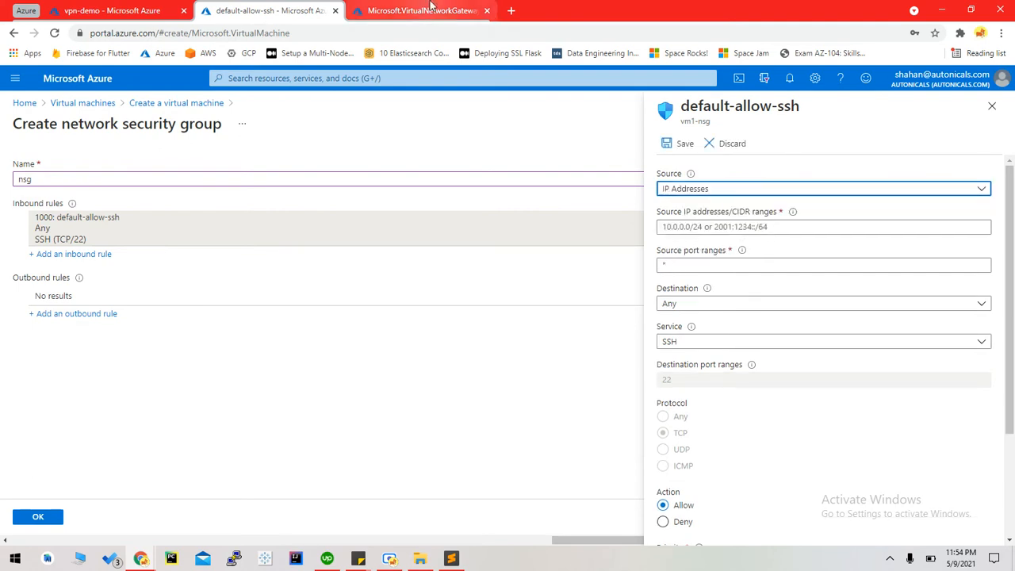
Step: Search Google for "my ip" in a new browser tab and copy the public IP address
click(511, 11)
click(532, 32)
text(my)
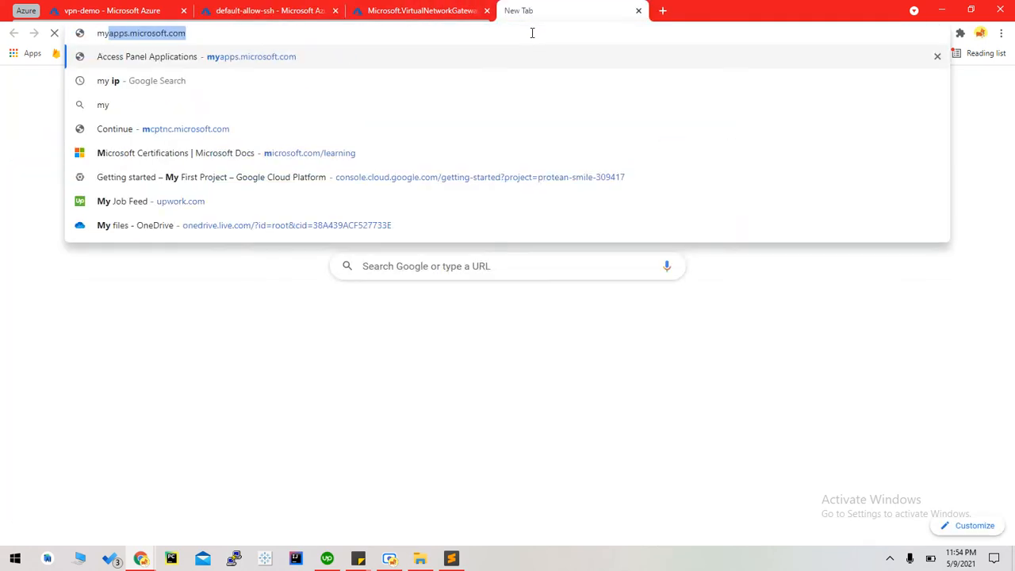
text( ip)
key(Return)
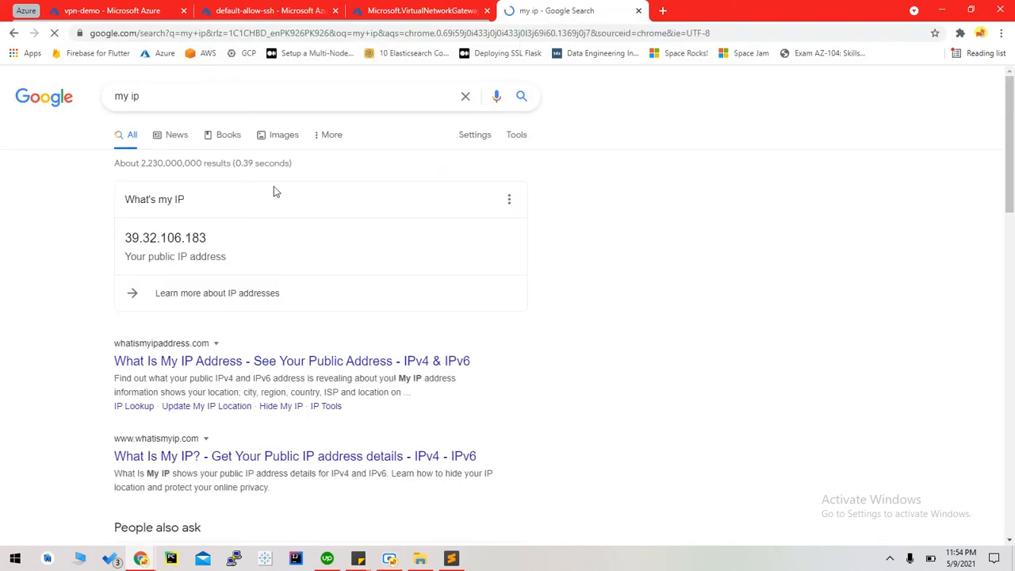
double_click(173, 235)
key(ctrl+c)
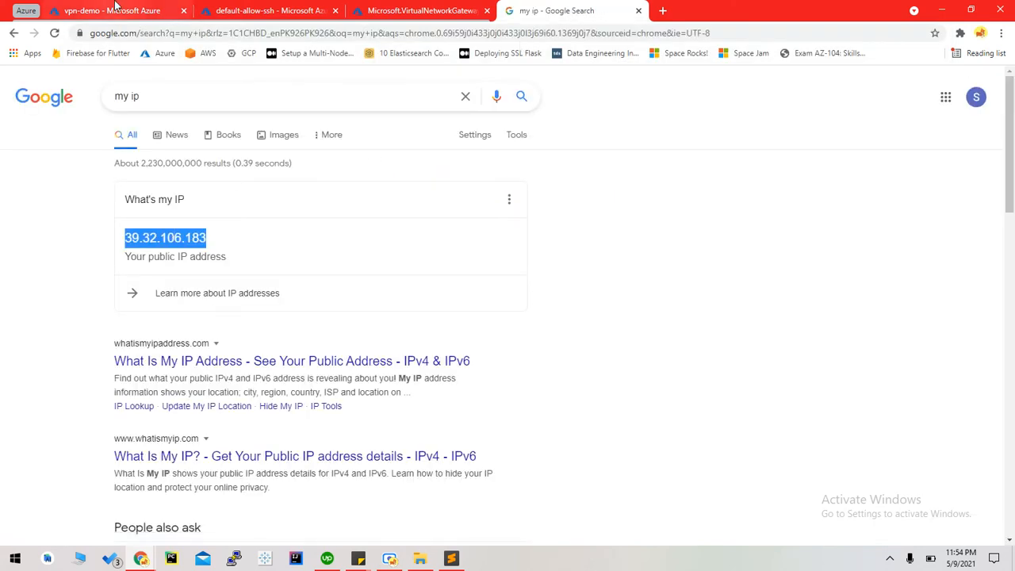
Step: Back in the default-allow-ssh rule, paste the copied public IP as the source address, set the priority to 100 and save the rule
click(261, 11)
click(709, 227)
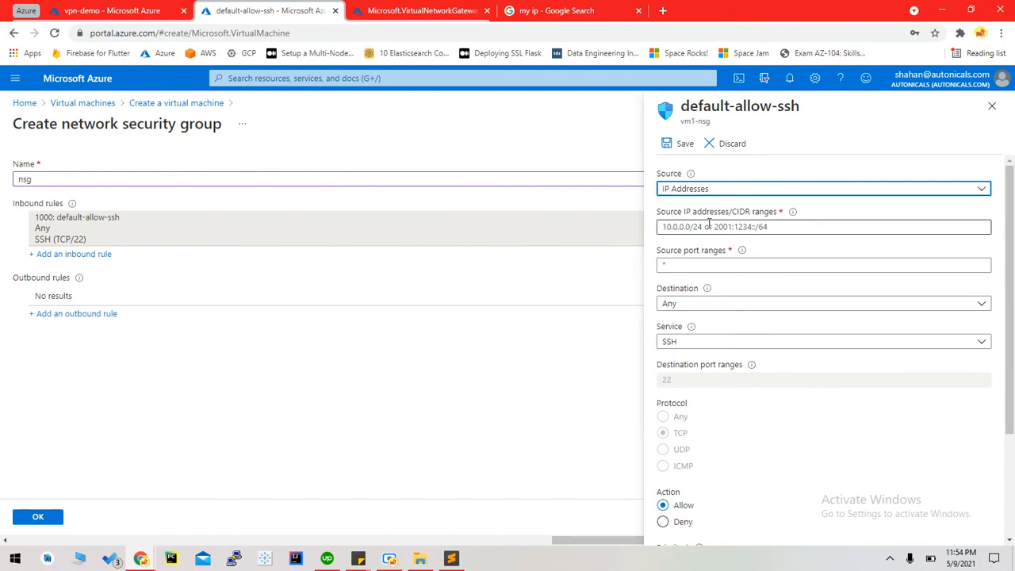
key(ctrl+v)
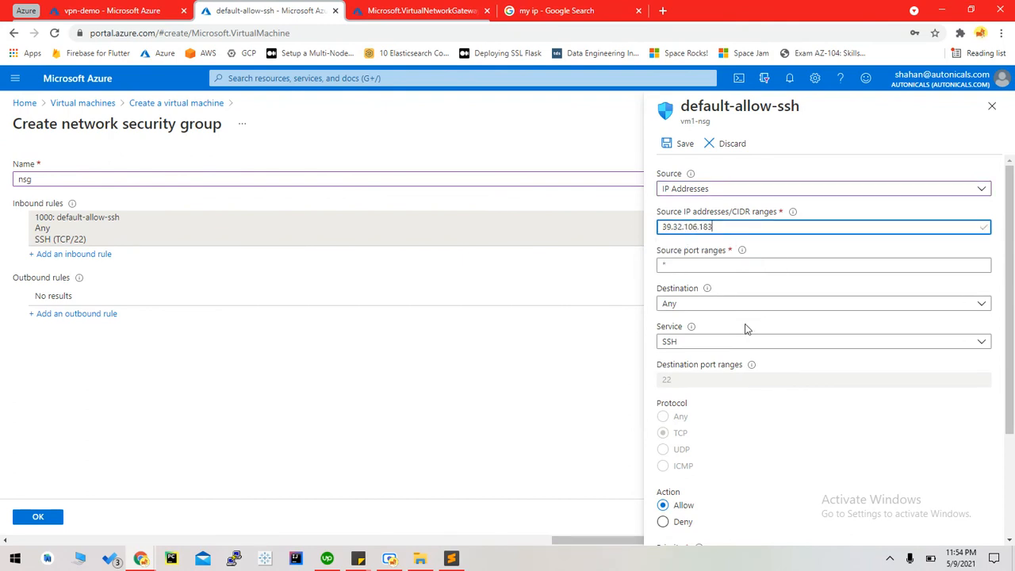
scroll(770, 472, down, 1)
scroll(771, 473, down, 3)
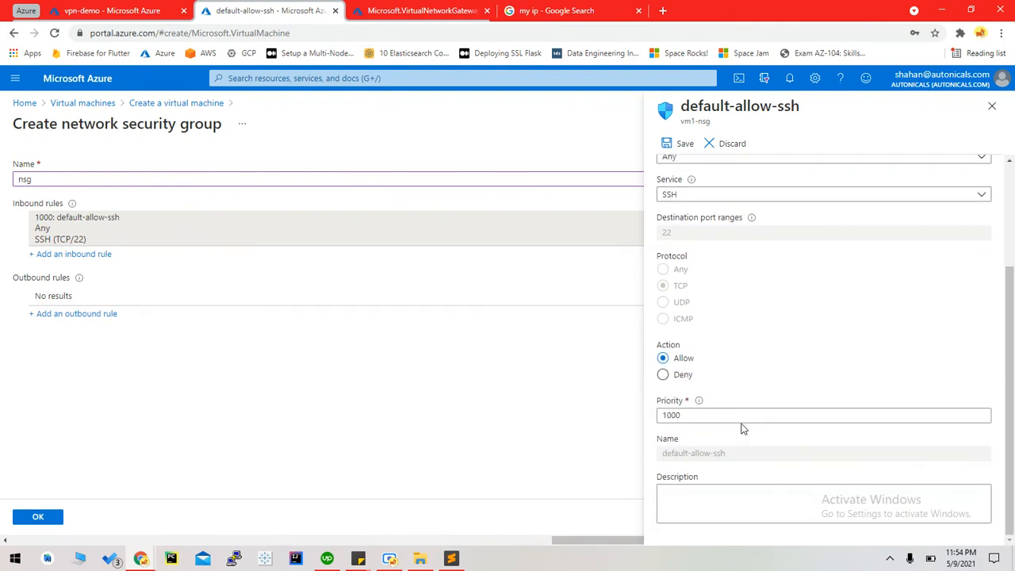
click(743, 415)
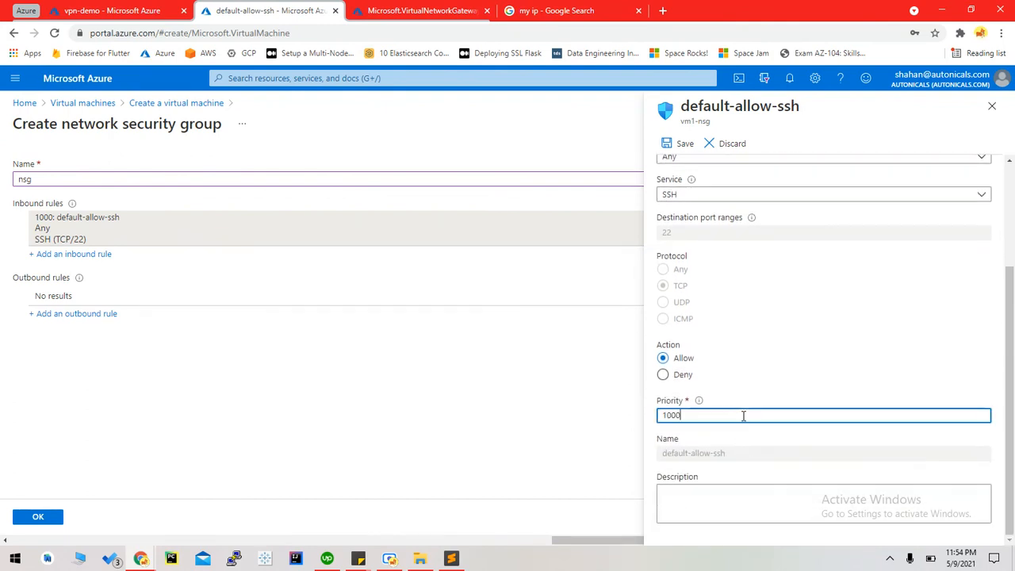
click(675, 146)
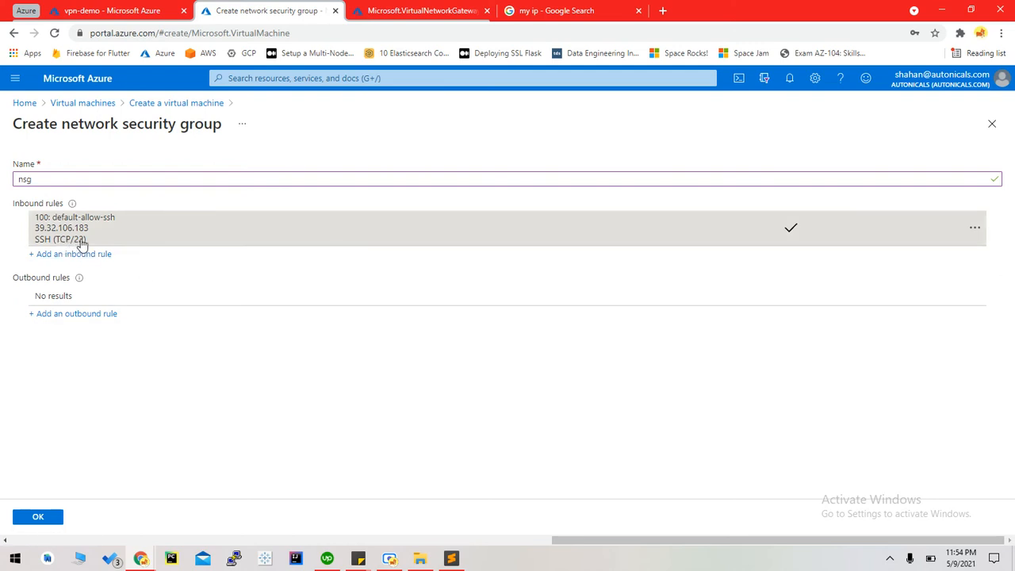
Step: Confirm the new security group nsg, and review and create the virtual machine
click(48, 517)
scroll(136, 392, down, 1)
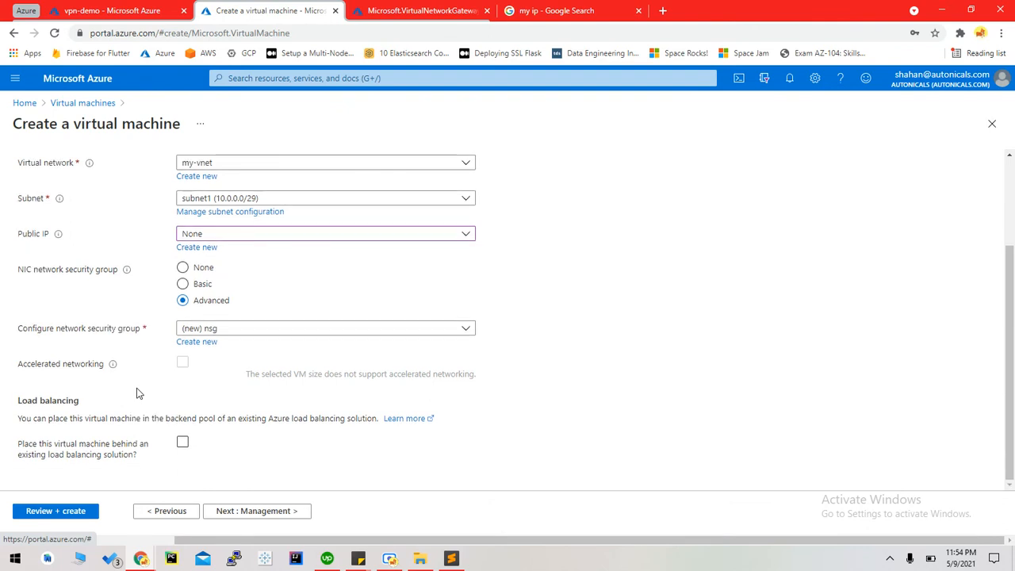
scroll(227, 415, up, 3)
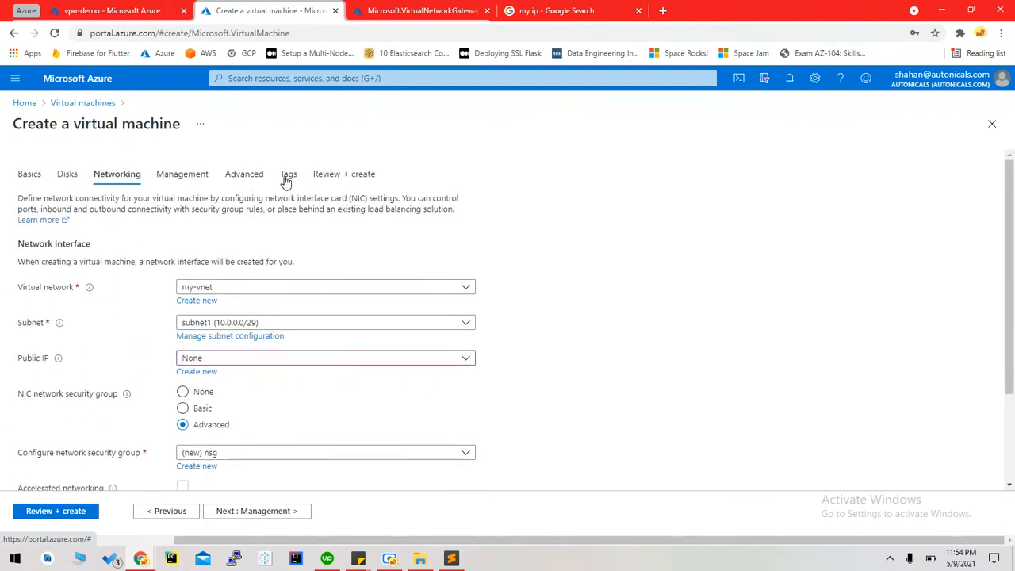
click(328, 179)
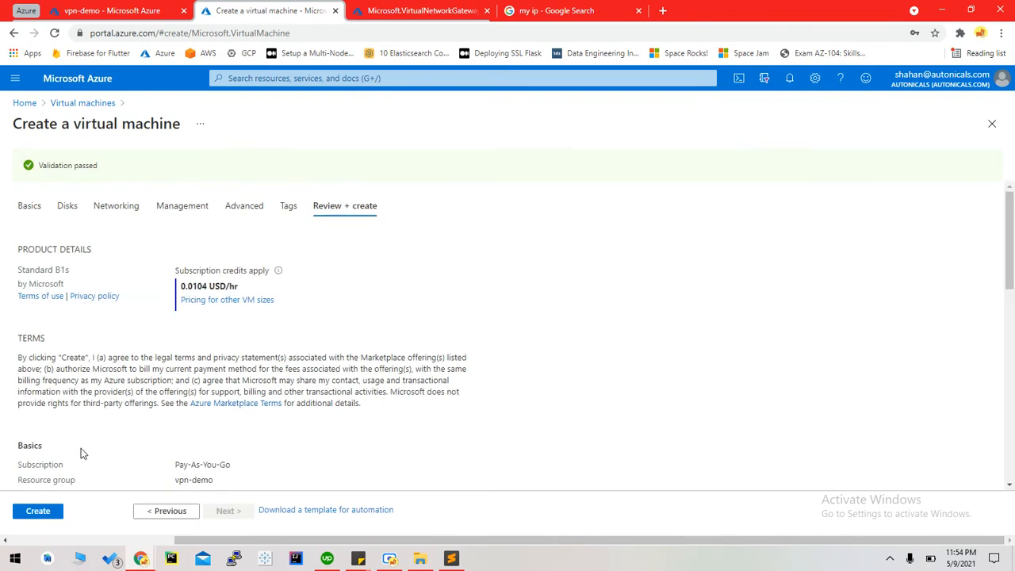
click(47, 515)
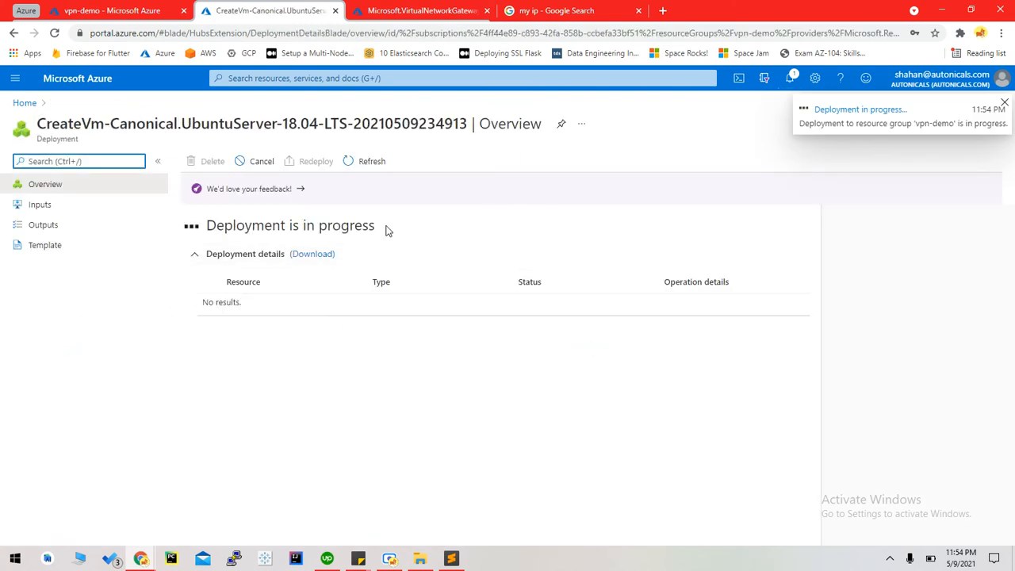
Step: Search the portal for "virtual", open the Virtual machines service and start creating another virtual machine
click(313, 78)
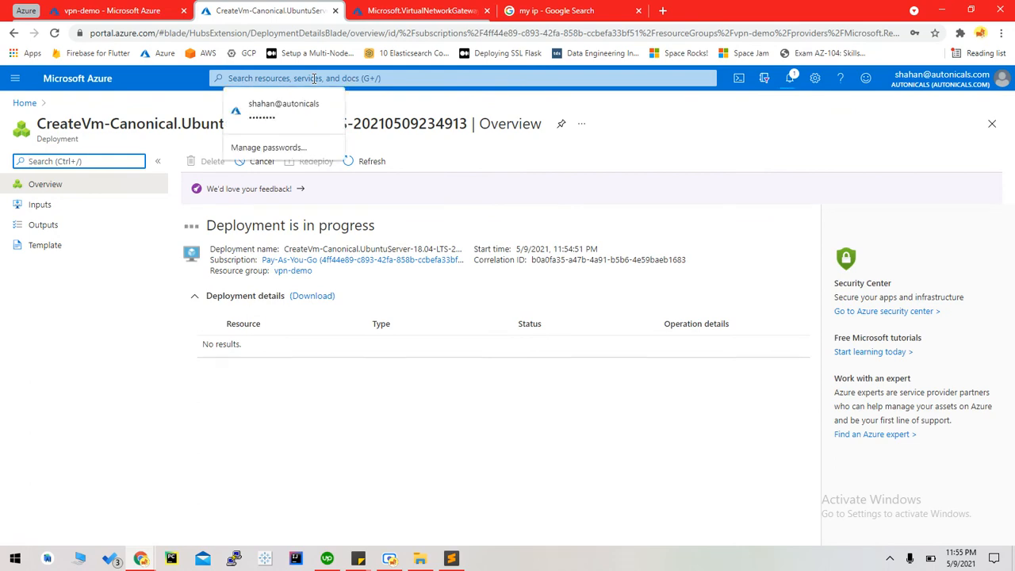
text(virtual)
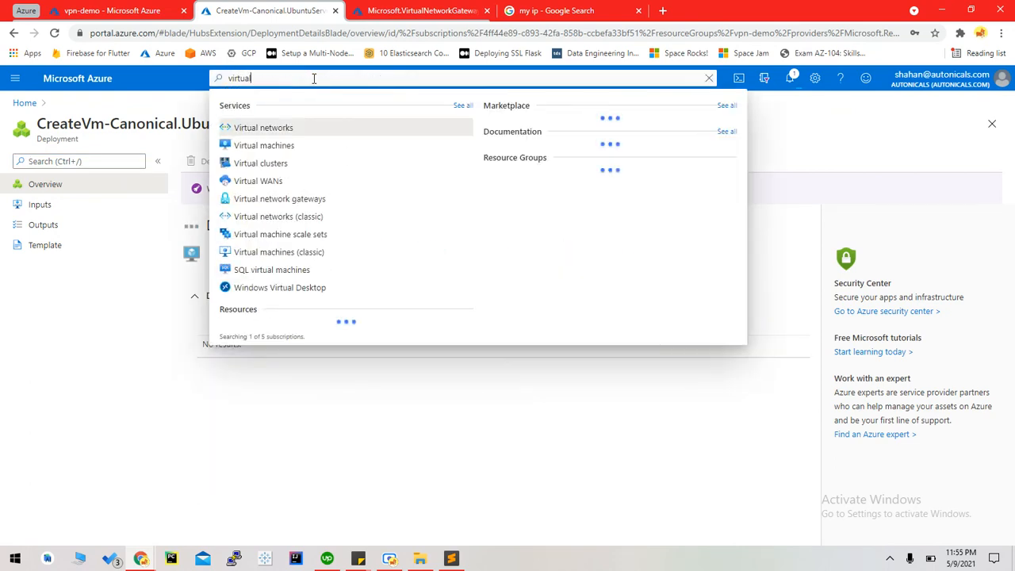
click(278, 145)
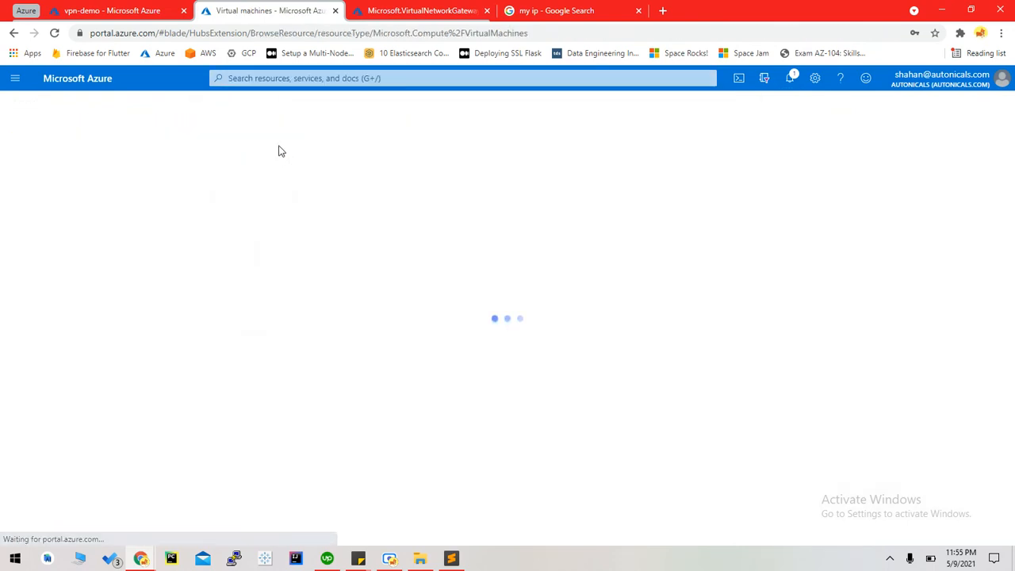
click(36, 164)
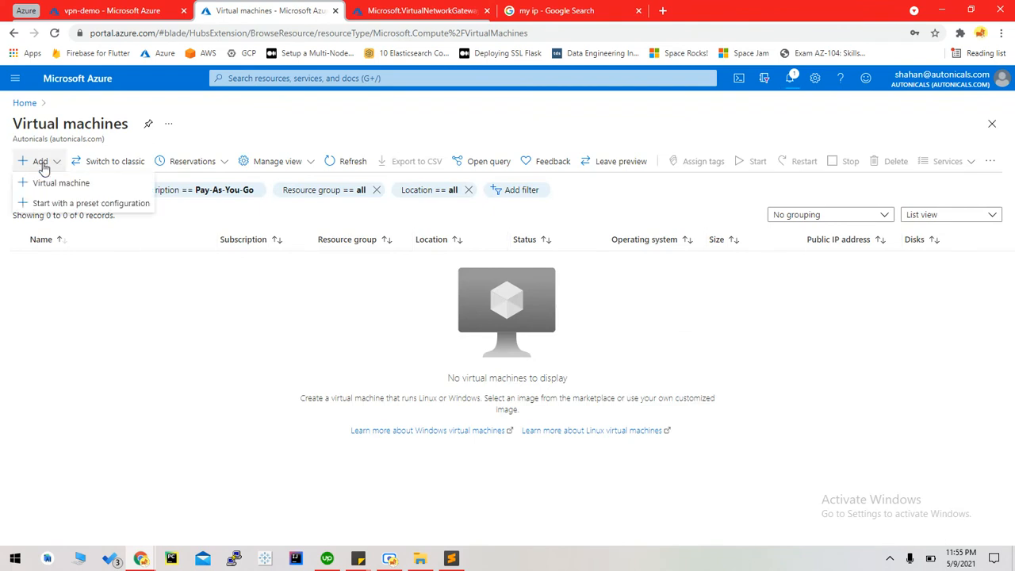
click(40, 184)
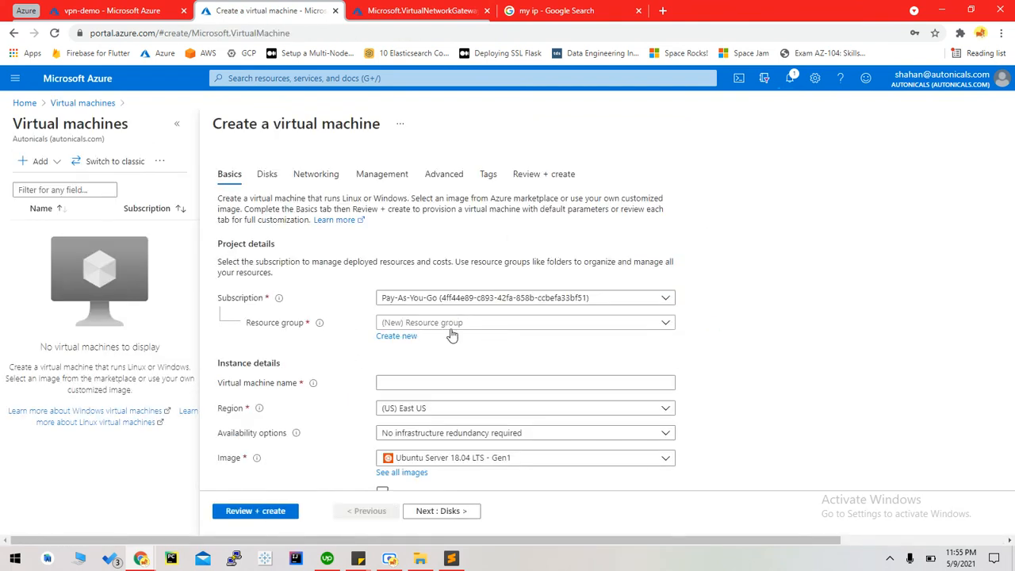
Step: Assign the new virtual machine to the vpn-demo resource group and name it vm2
click(452, 327)
click(482, 408)
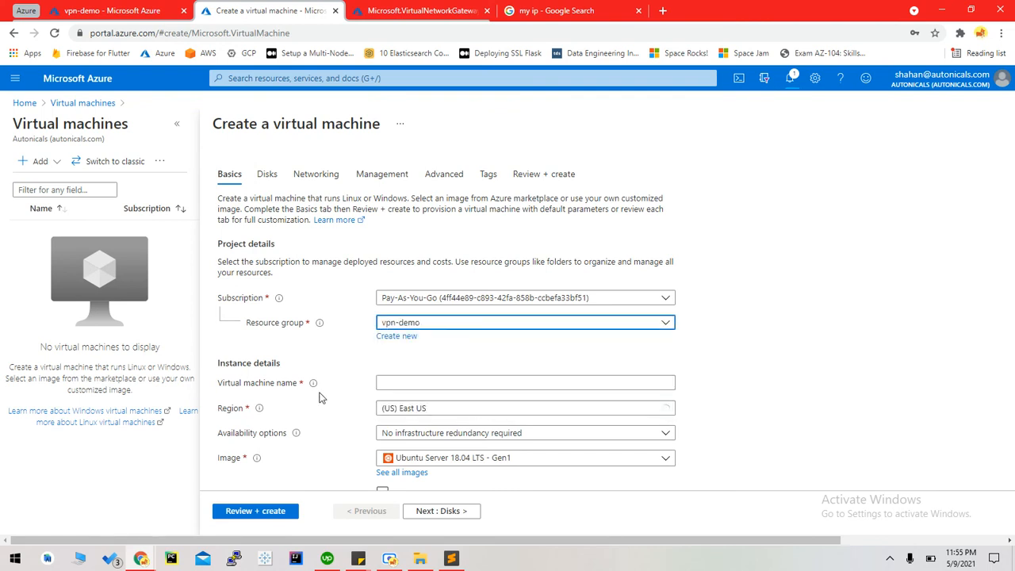
scroll(333, 438, down, 1)
click(403, 306)
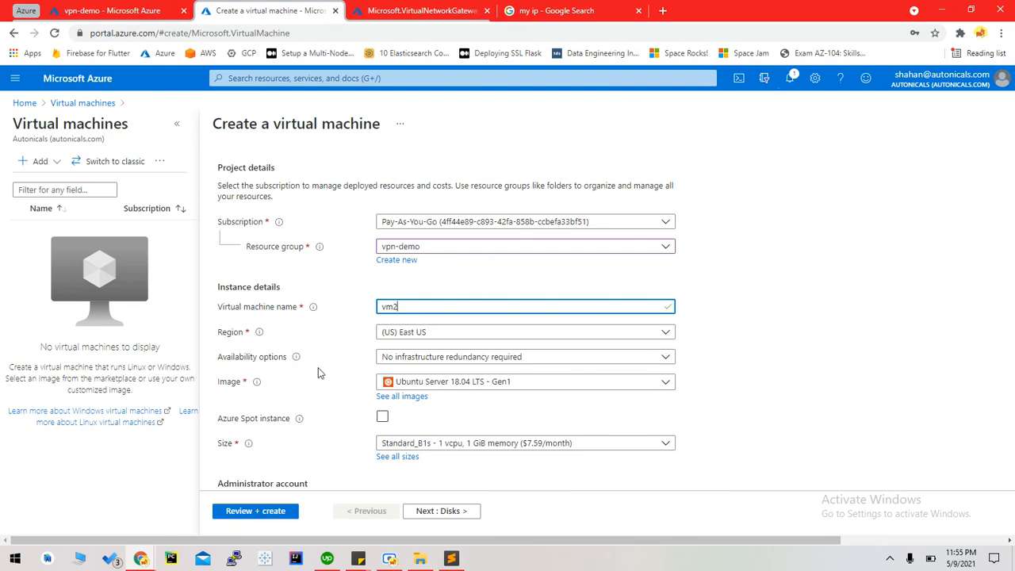
Step: Set the administrator account's username to autonicals, keeping SSH public key authentication
scroll(322, 373, down, 1)
scroll(339, 352, down, 2)
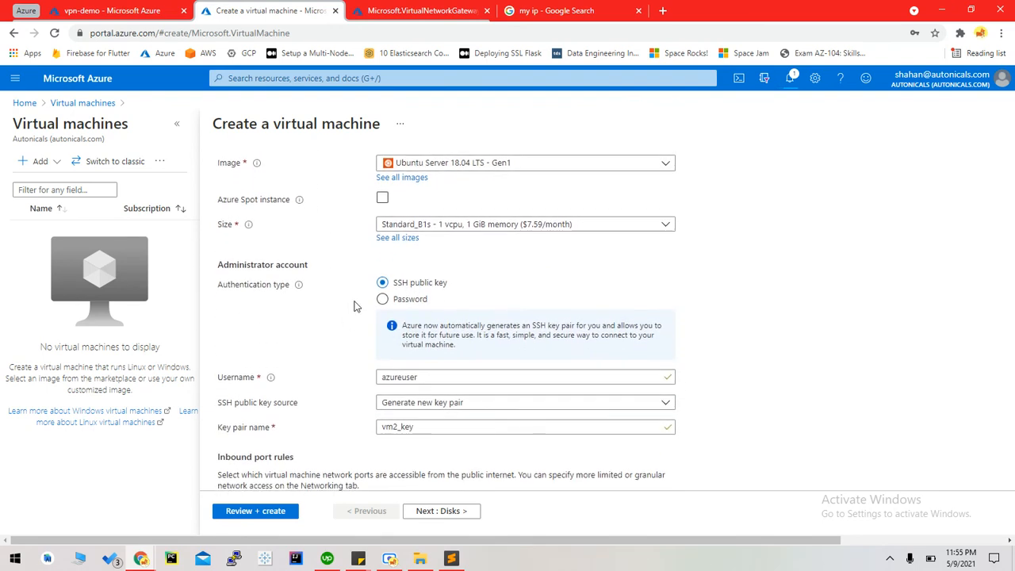
double_click(432, 377)
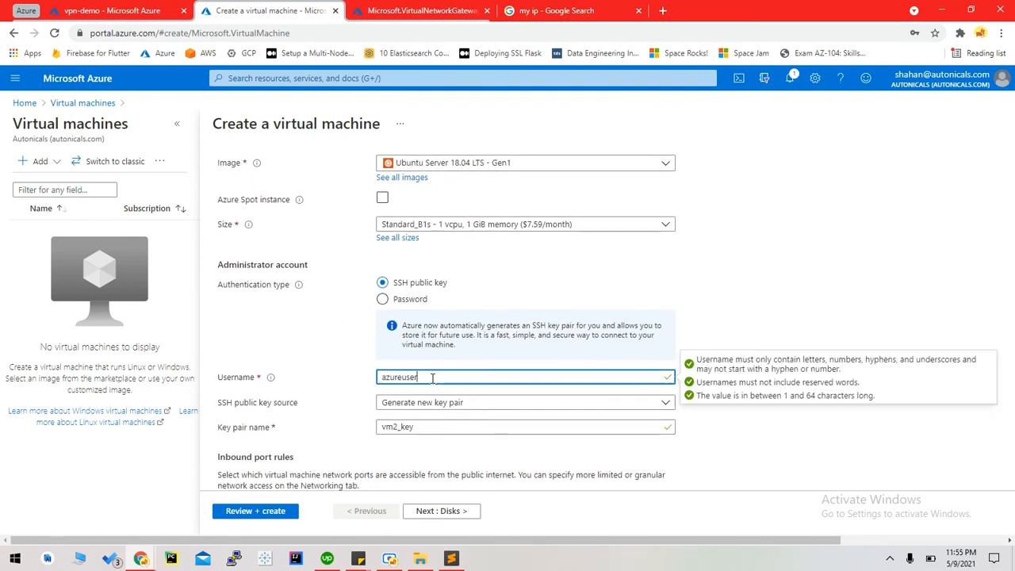
text(autonical)
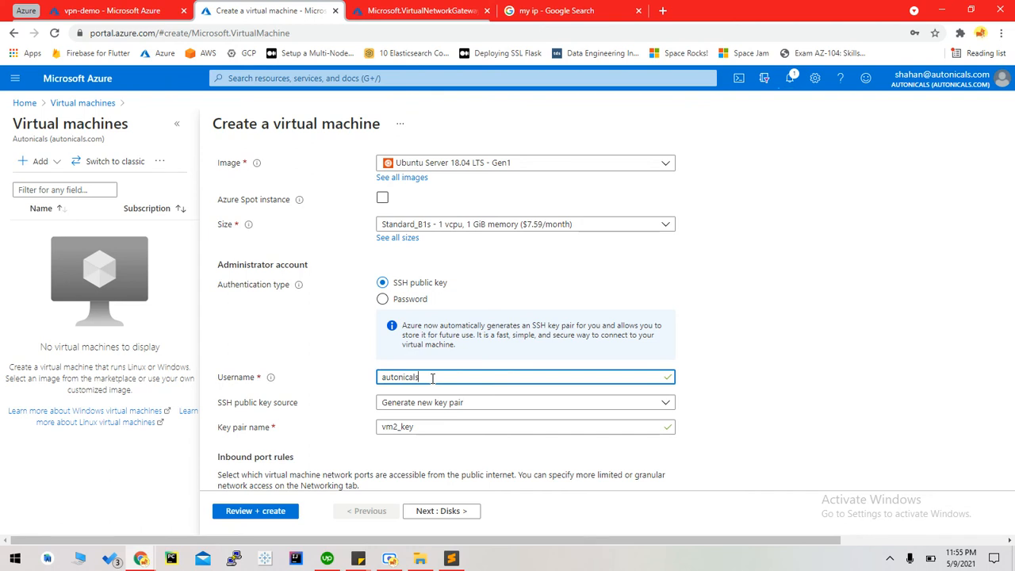
text(s)
Step: Choose an existing public key as the SSH key source, paste the key from az-vm-public-key.txt, and set public inbound ports to None
click(444, 402)
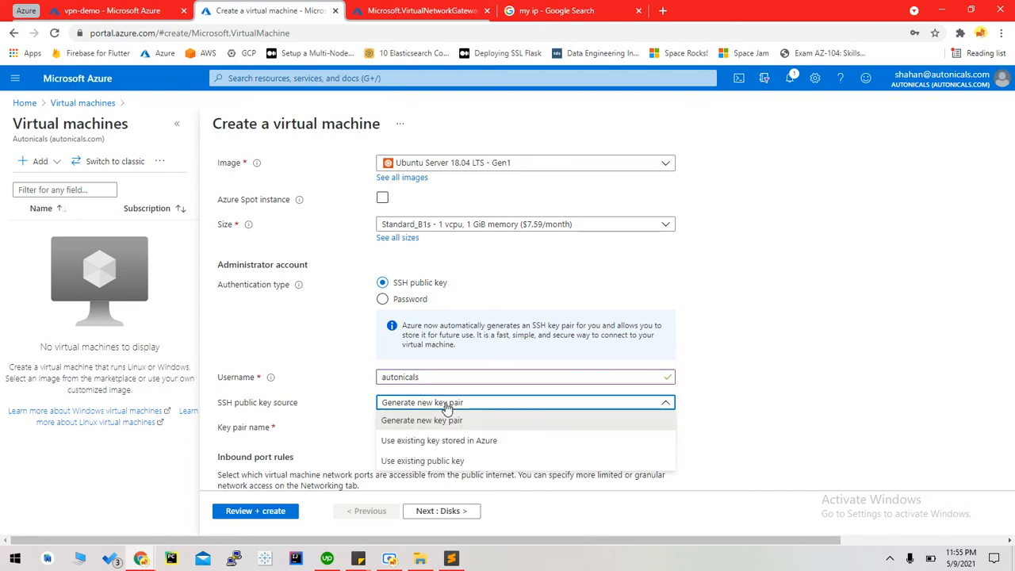
click(472, 460)
scroll(294, 390, down, 2)
click(441, 310)
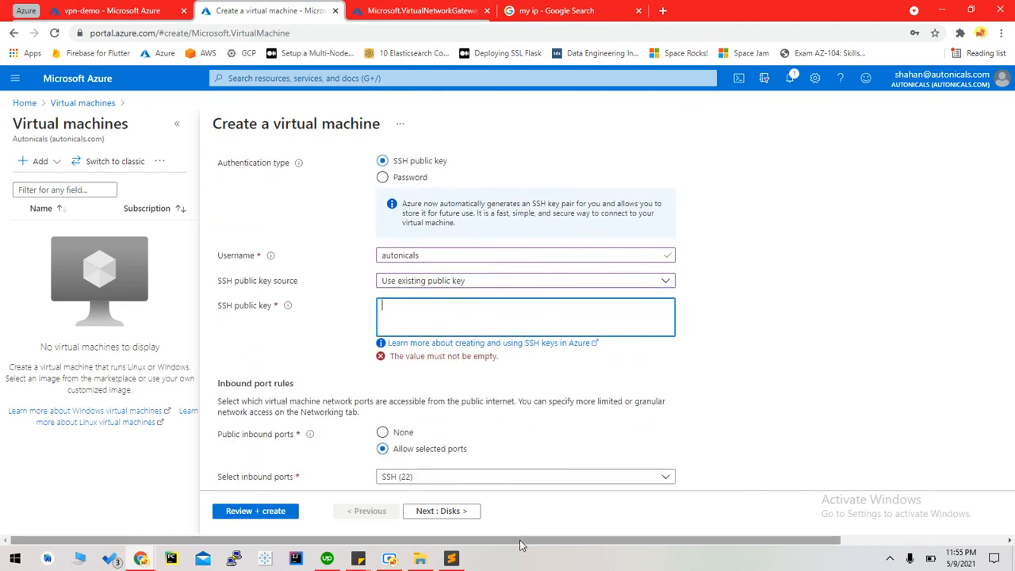
click(451, 558)
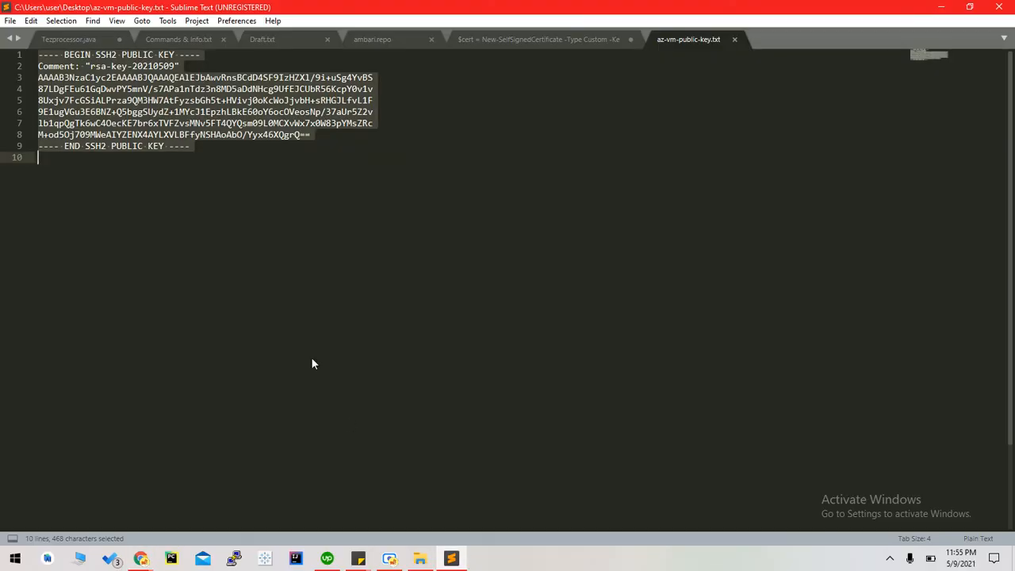
click(450, 560)
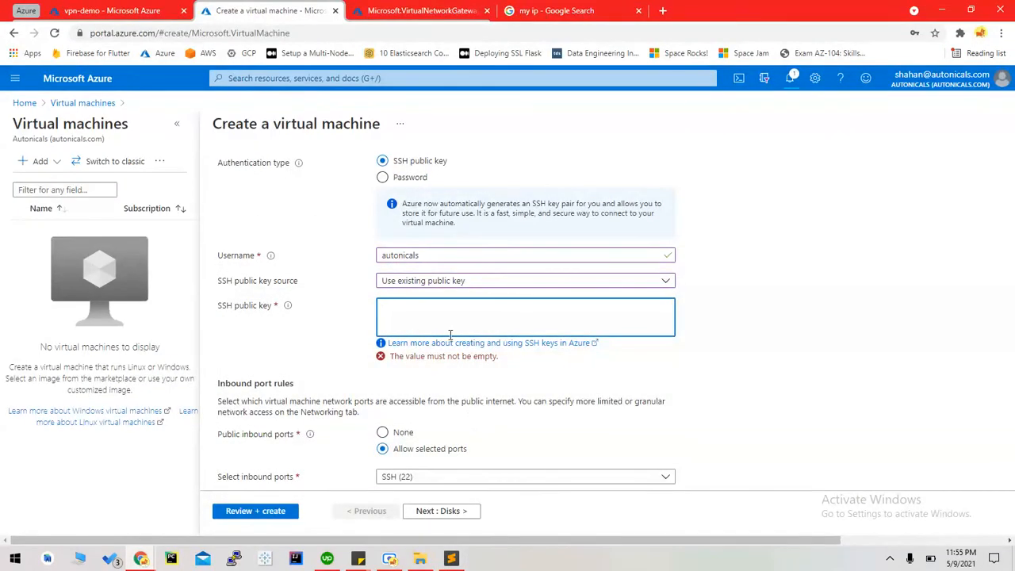
key(ctrl+v)
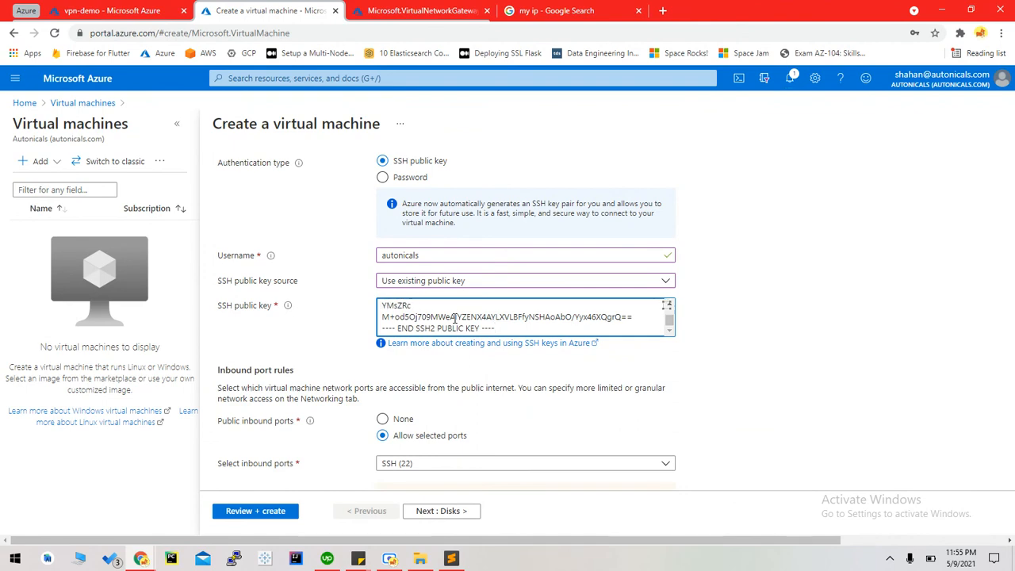
click(339, 355)
scroll(339, 355, down, 1)
click(383, 343)
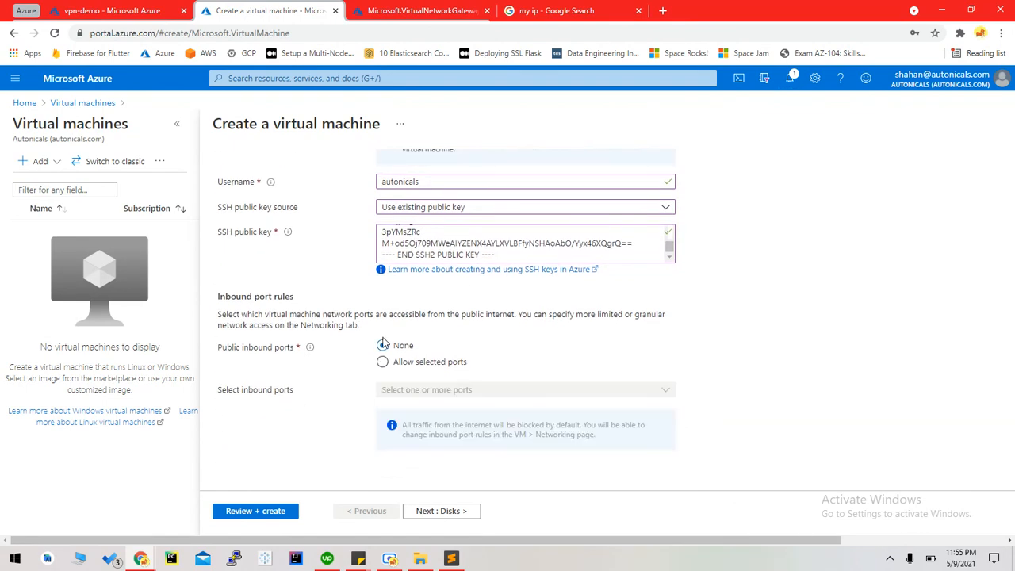
Step: In the disk options of vm2, set the OS disk type to Standard HDD
scroll(341, 433, up, 10)
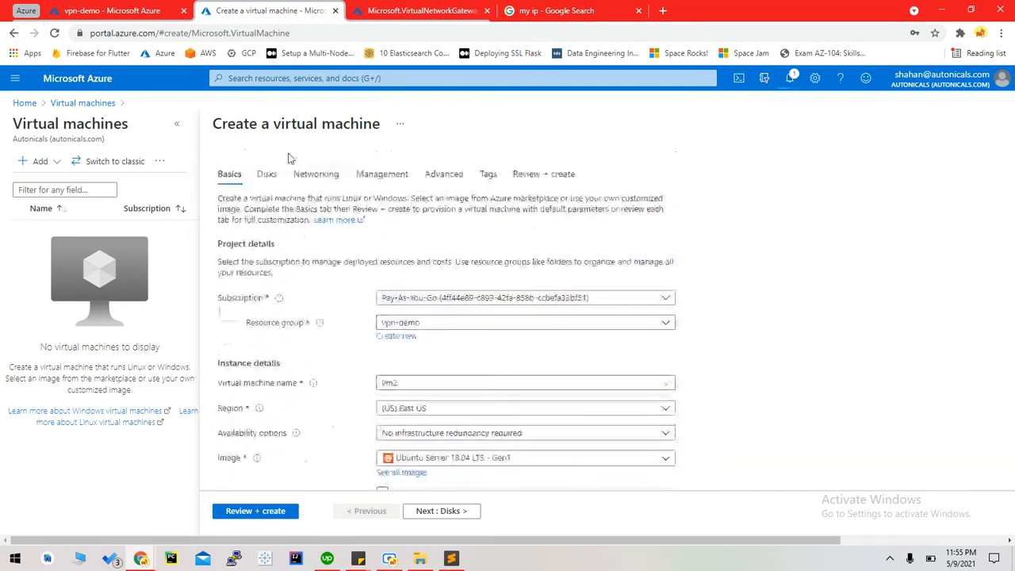
click(267, 174)
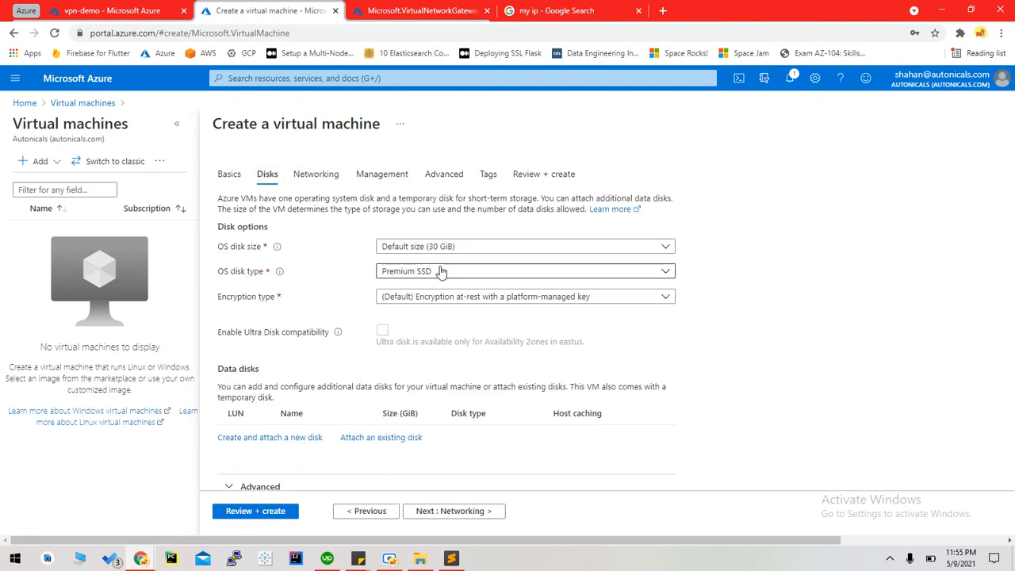
click(438, 271)
click(456, 290)
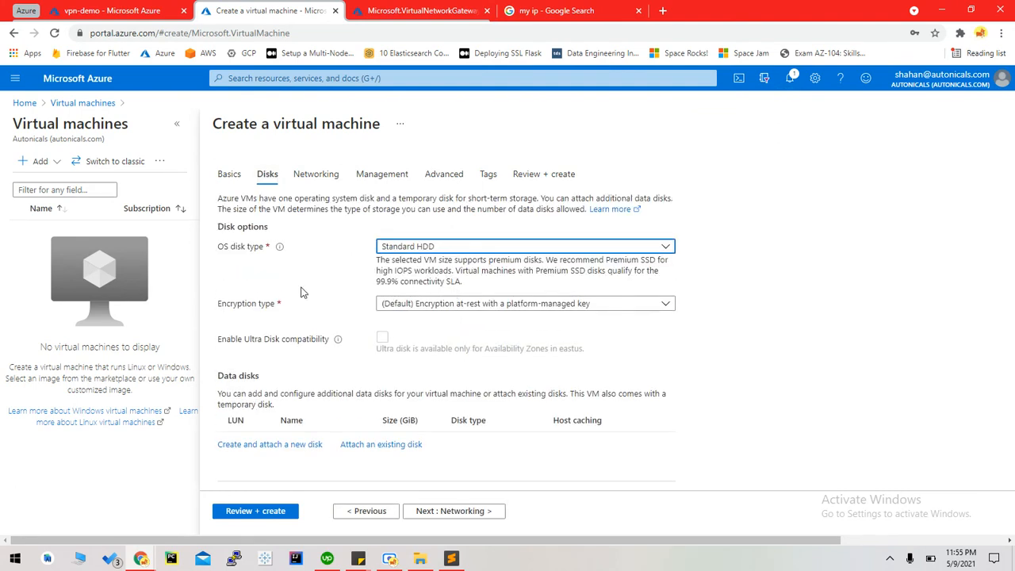
Step: In vm2's networking settings, select subnet2 (10.0.0.8/29) of my-vnet and set the public IP to None
click(317, 175)
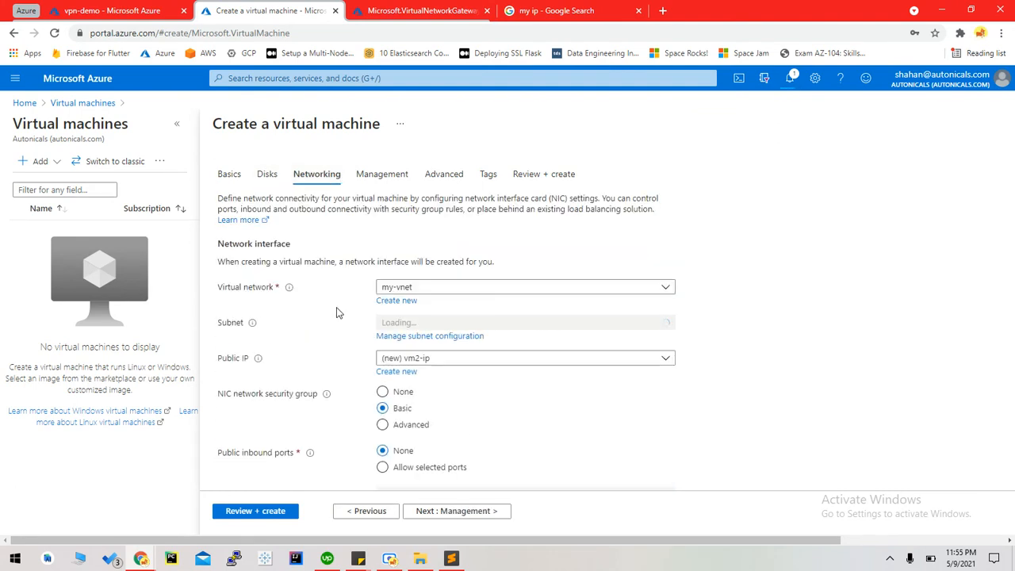
click(665, 322)
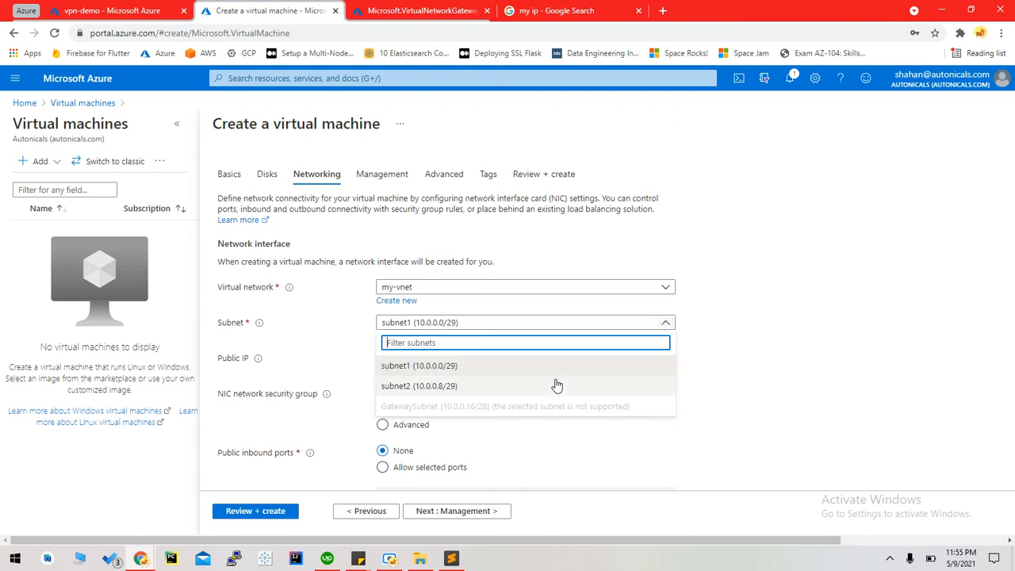
click(553, 387)
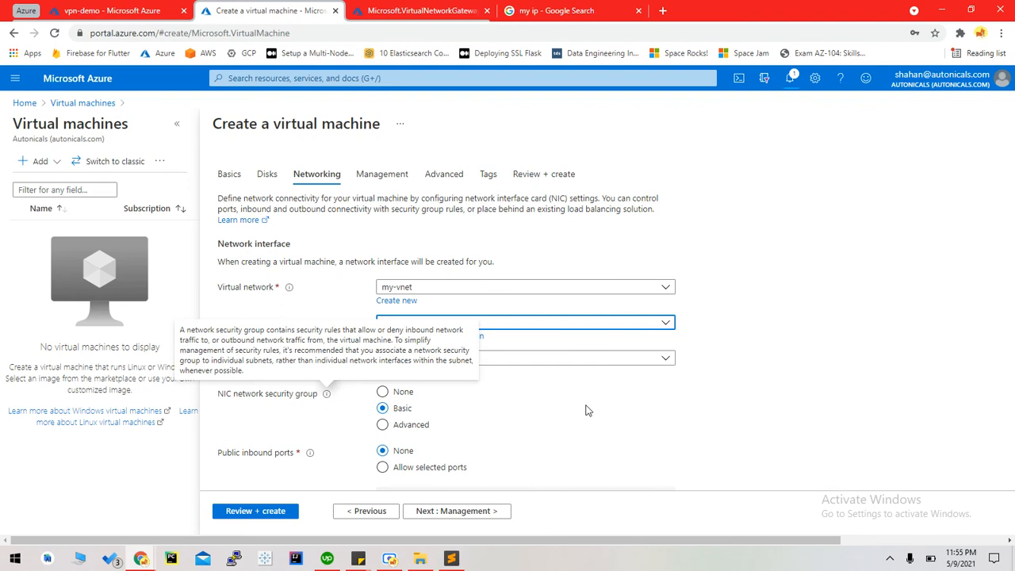
click(616, 361)
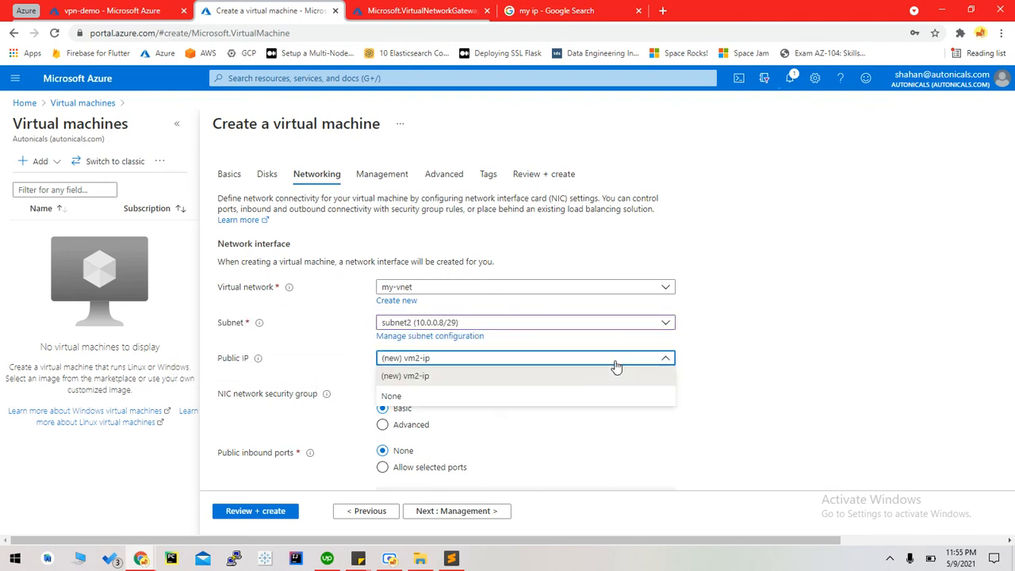
click(510, 406)
Step: Switch the NIC network security group to Advanced and assign the existing group nsg from vpn-demo
scroll(347, 425, down, 2)
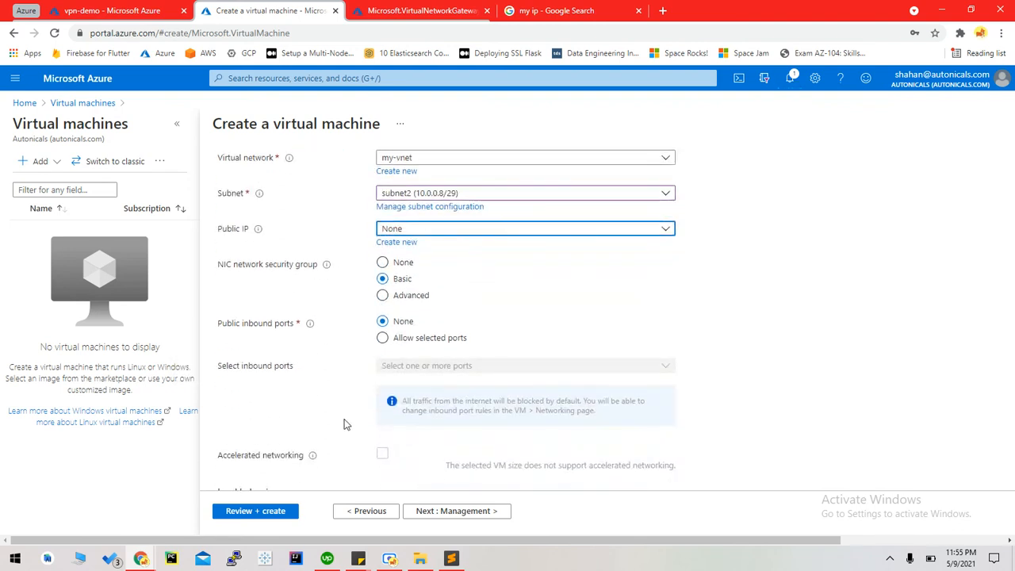
click(382, 295)
click(666, 327)
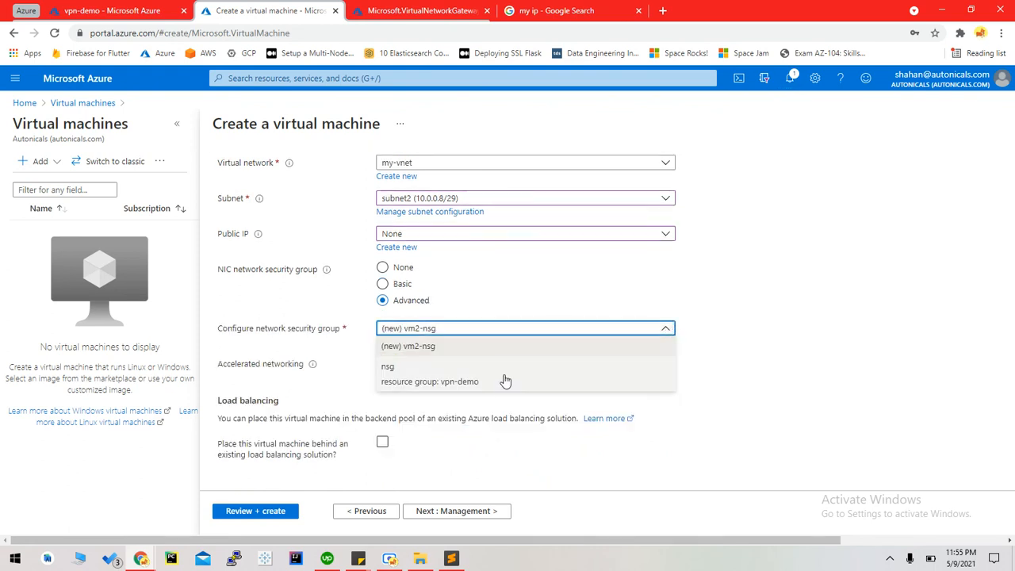
click(507, 387)
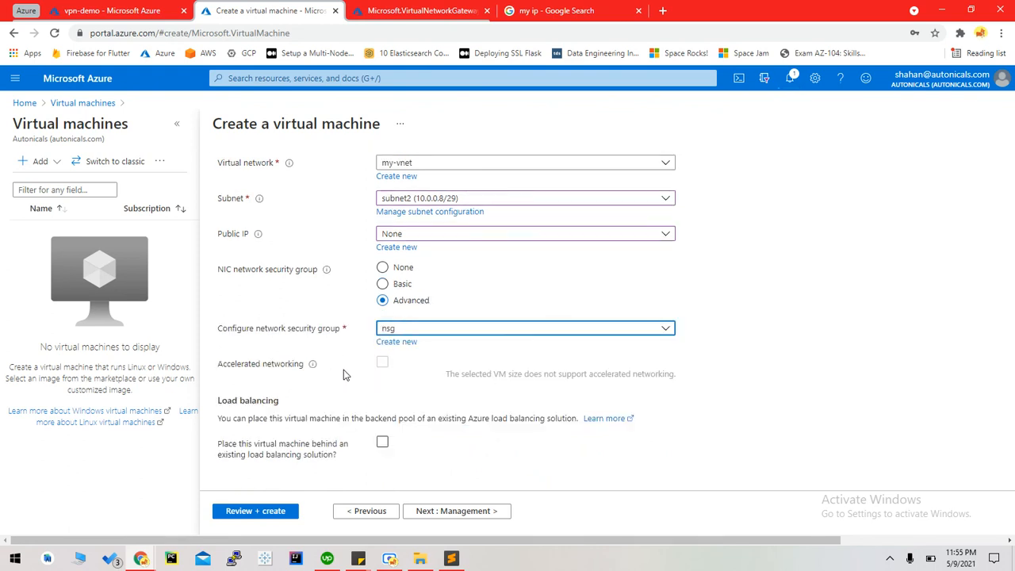
Step: Review the vm2 configuration and create the virtual machine once validation passes
scroll(344, 372, up, 3)
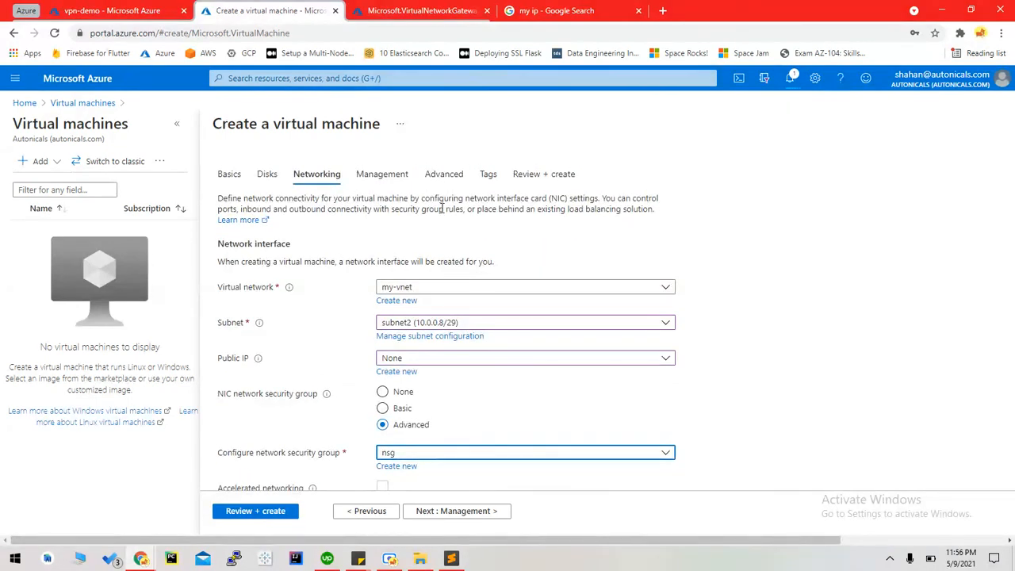
click(539, 175)
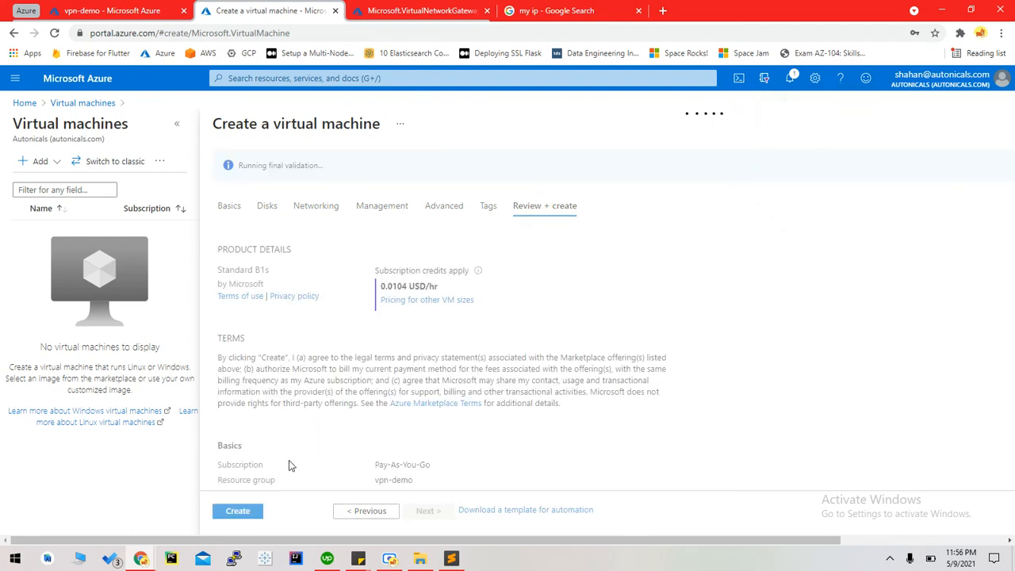
click(254, 513)
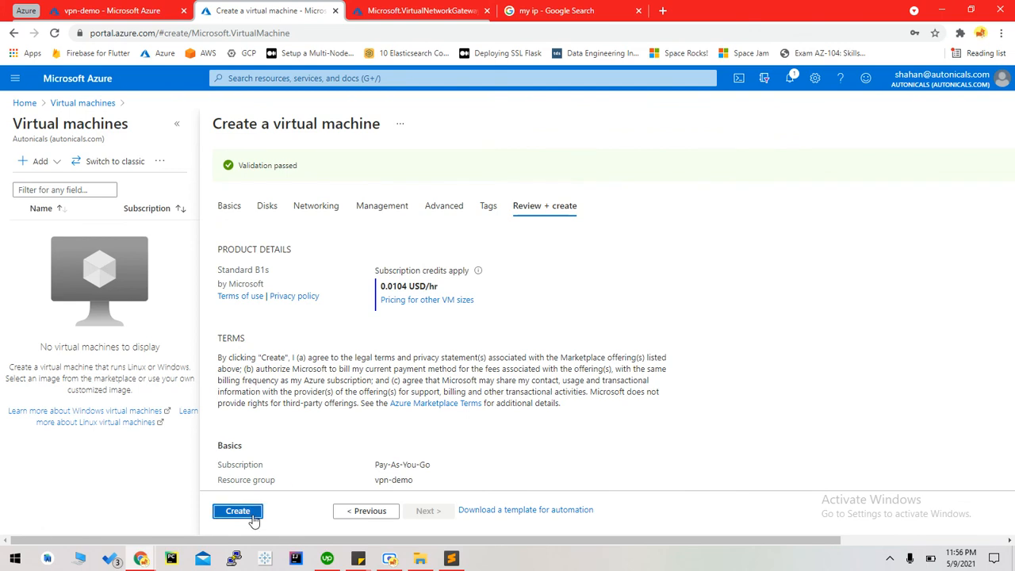